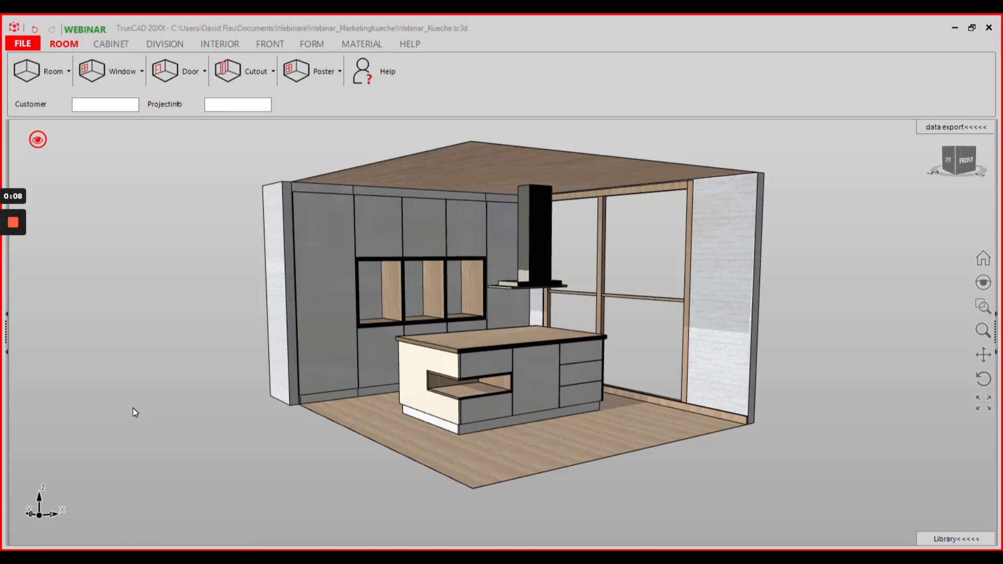
Step: Hide the kitchen room's ceiling by ticking 'Set ceiling invisible' in the Room dropdown
left_click_drag(152, 418, 161, 419)
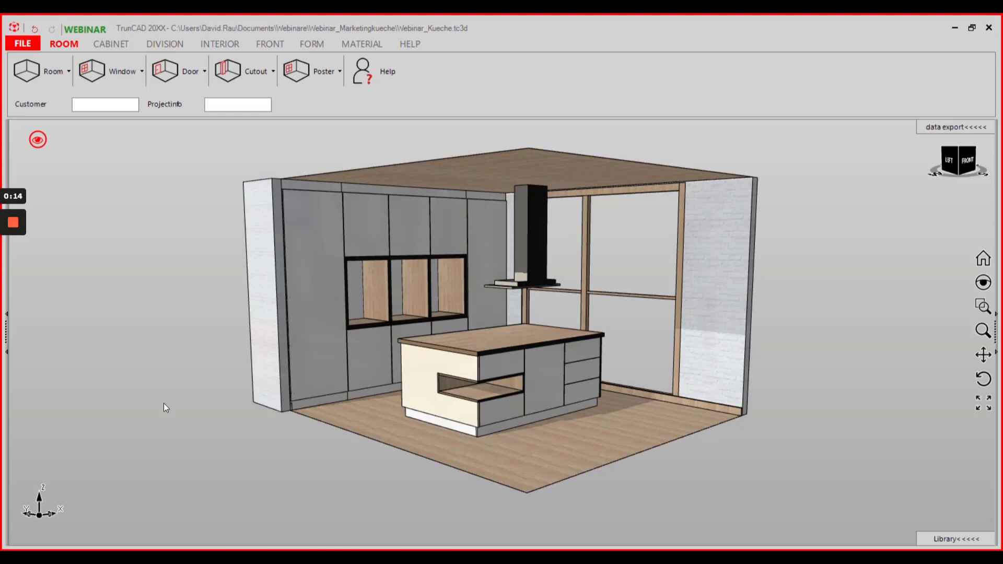
left_click_drag(172, 417, 167, 416)
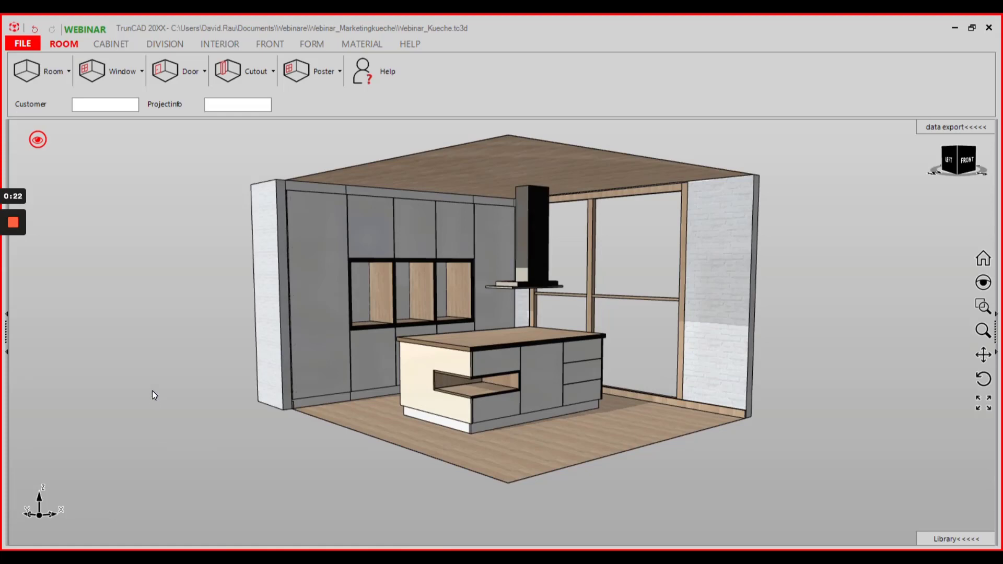
left_click_drag(177, 409, 177, 409)
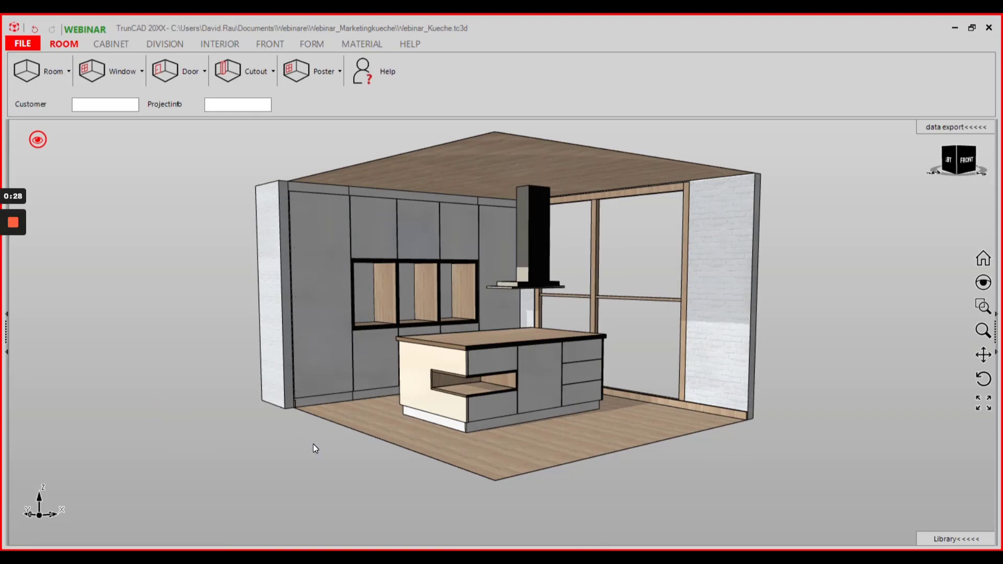
left_click_drag(302, 452, 303, 452)
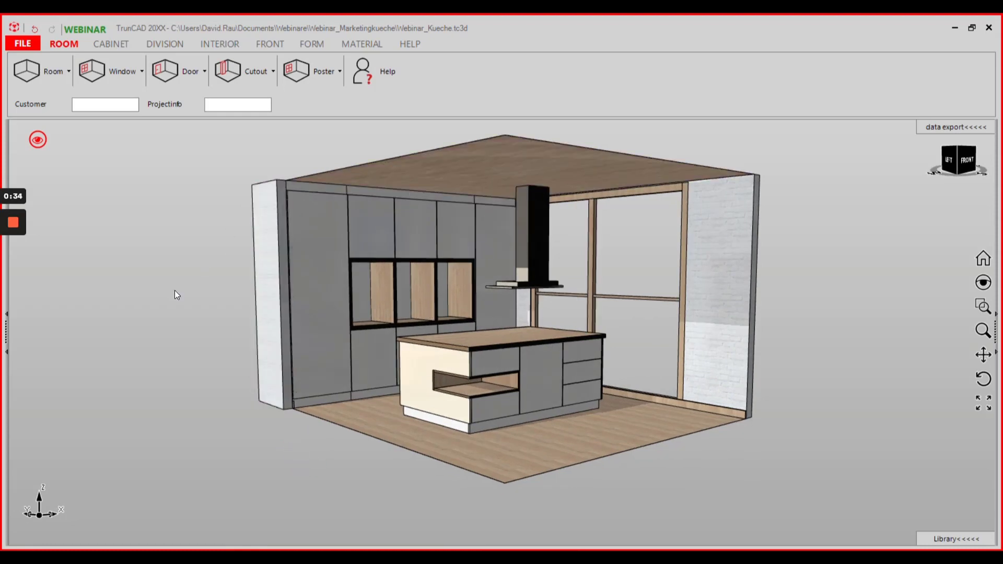
left_click_drag(149, 293, 145, 299)
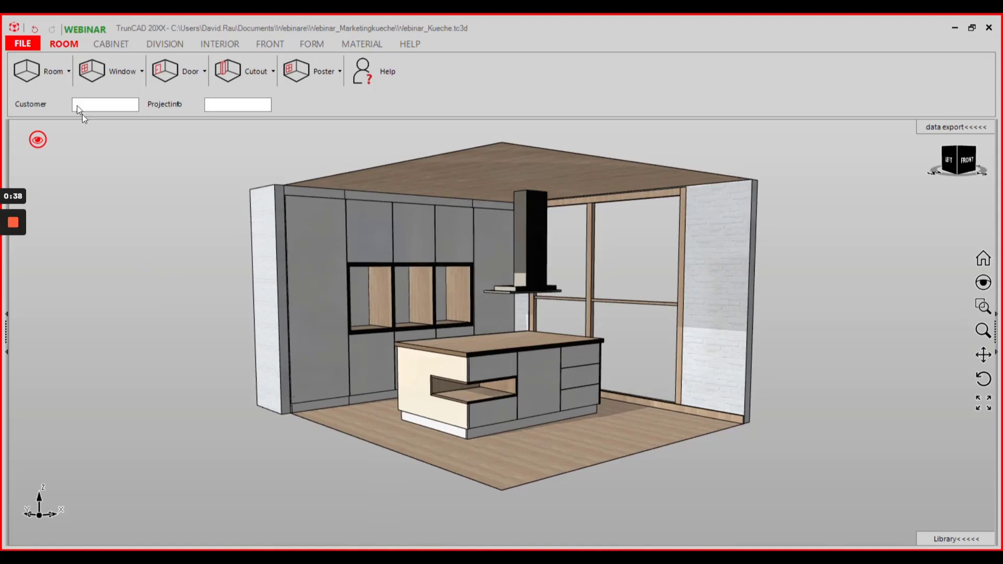
left_click(60, 71)
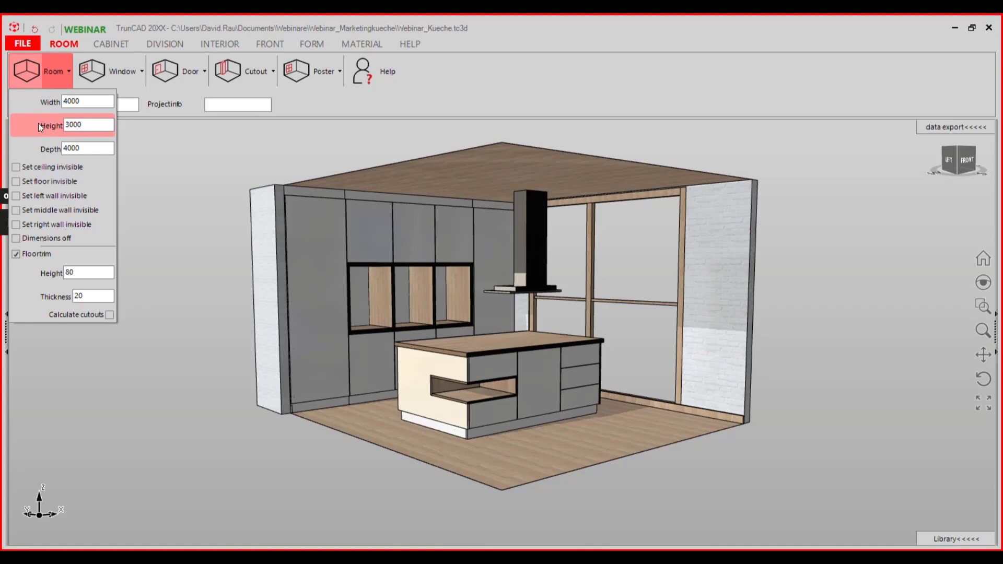
left_click(16, 168)
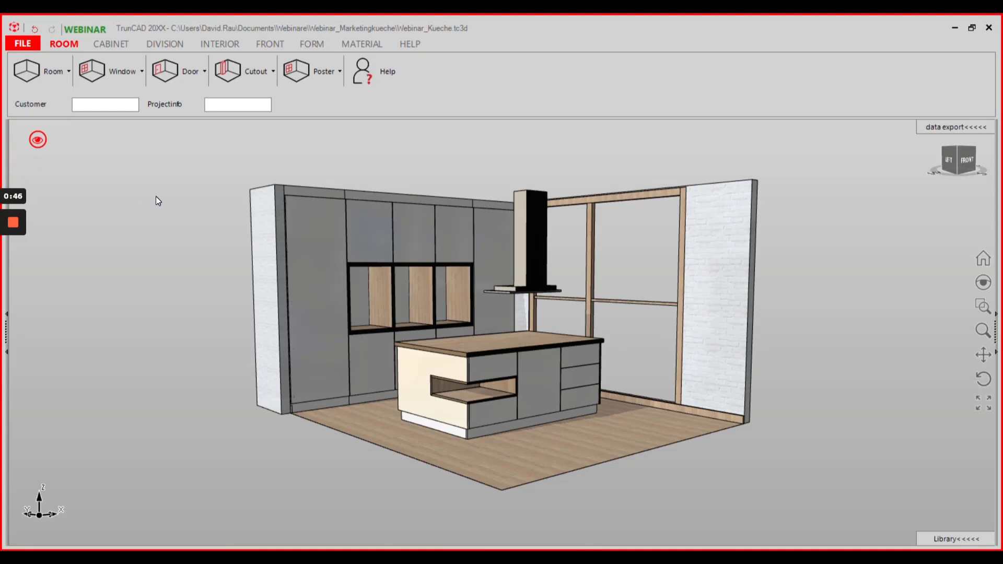
Step: Bring up FILE > Export 3D, with Room included and Drillings excluded
left_click(22, 44)
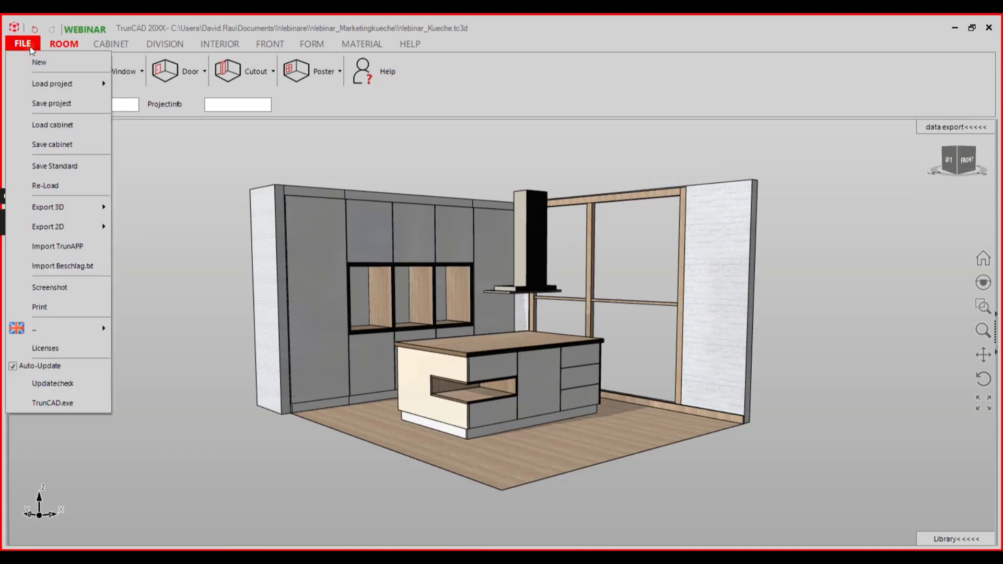
mouse_move(60, 208)
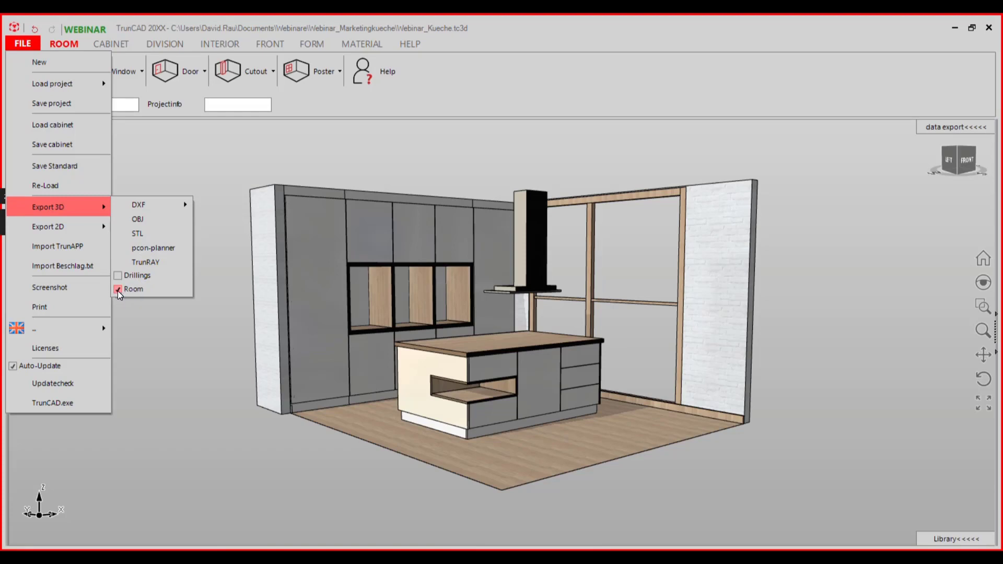
Step: Export the kitchen for pcon-planner as 'kitchen' in the kitchen folder
left_click(133, 248)
double_click(165, 177)
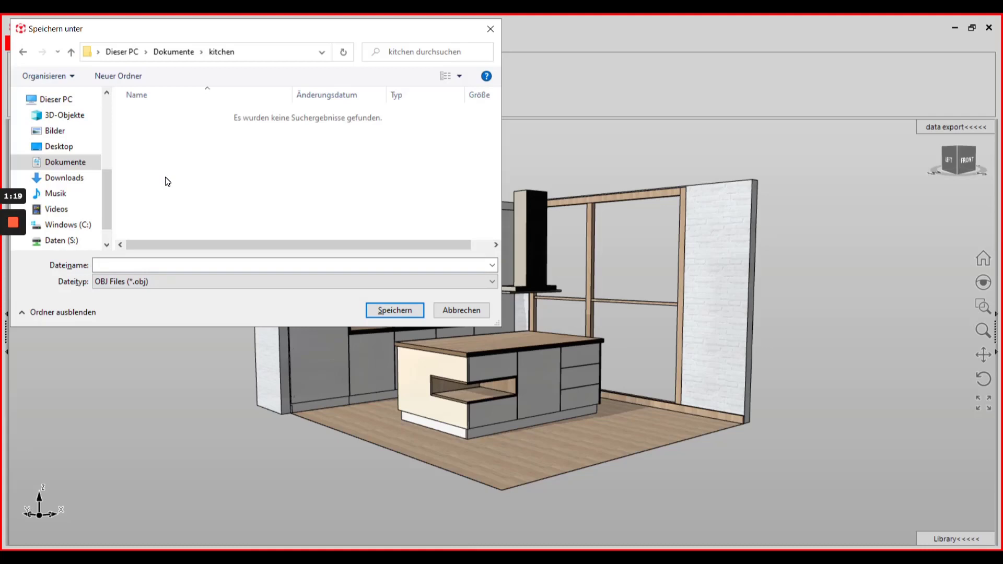
left_click(177, 265)
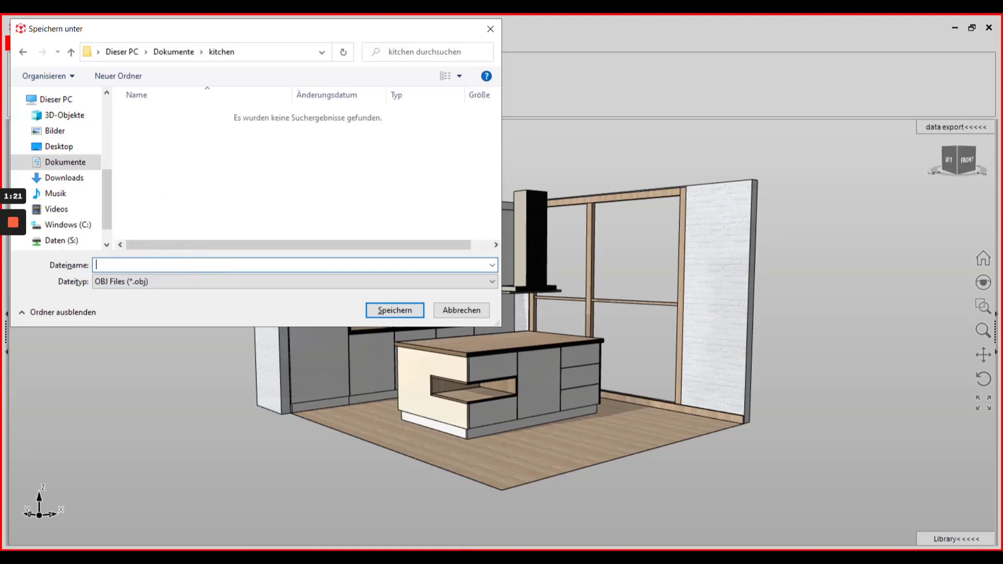
type("kitchen")
left_click(378, 309)
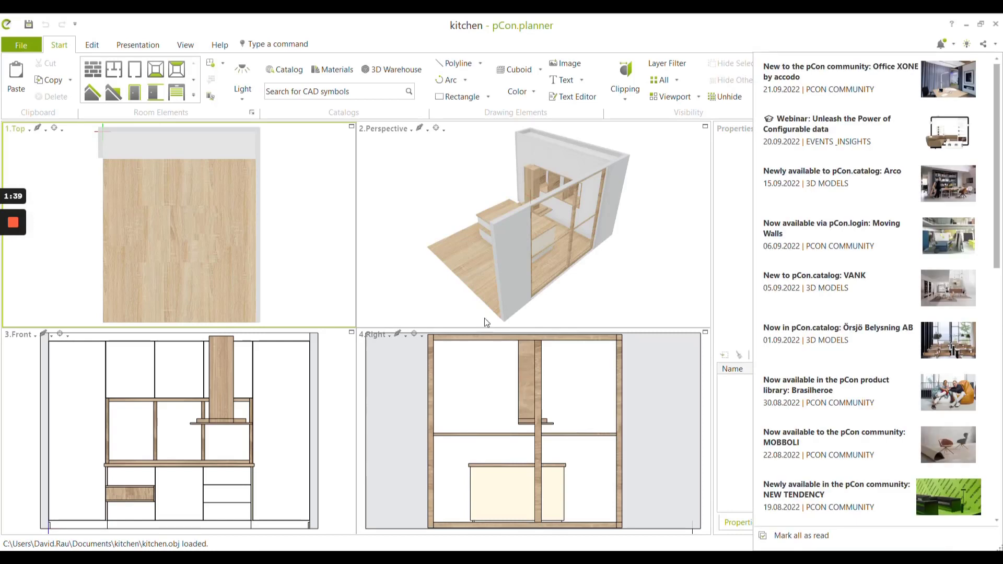
Step: Dismiss the news panel, then orbit and pan the imported kitchen in the Perspective view
left_click(477, 256)
middle_click_drag(478, 257, 550, 267)
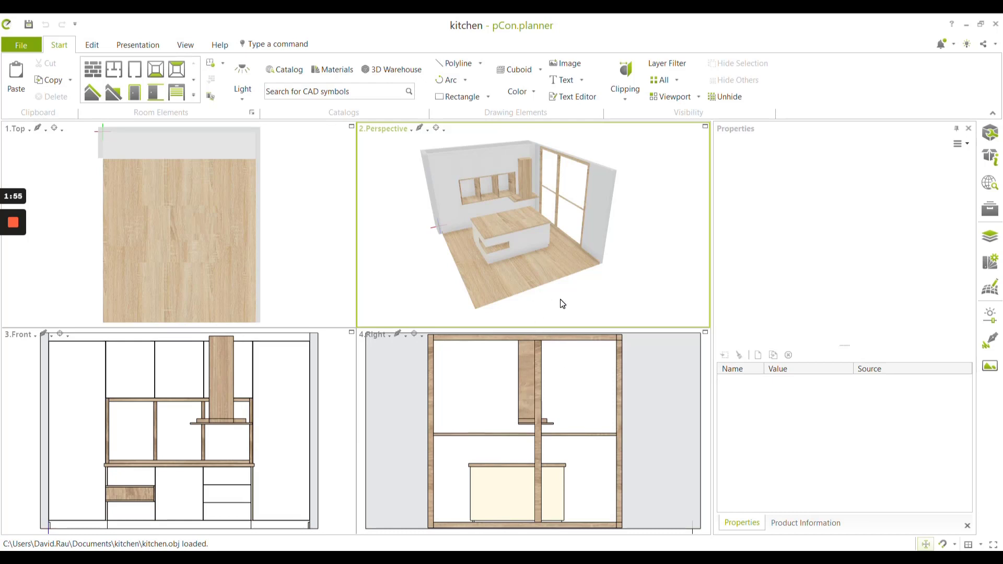
right_click_drag(559, 302, 584, 283)
middle_click_drag(582, 282, 599, 280)
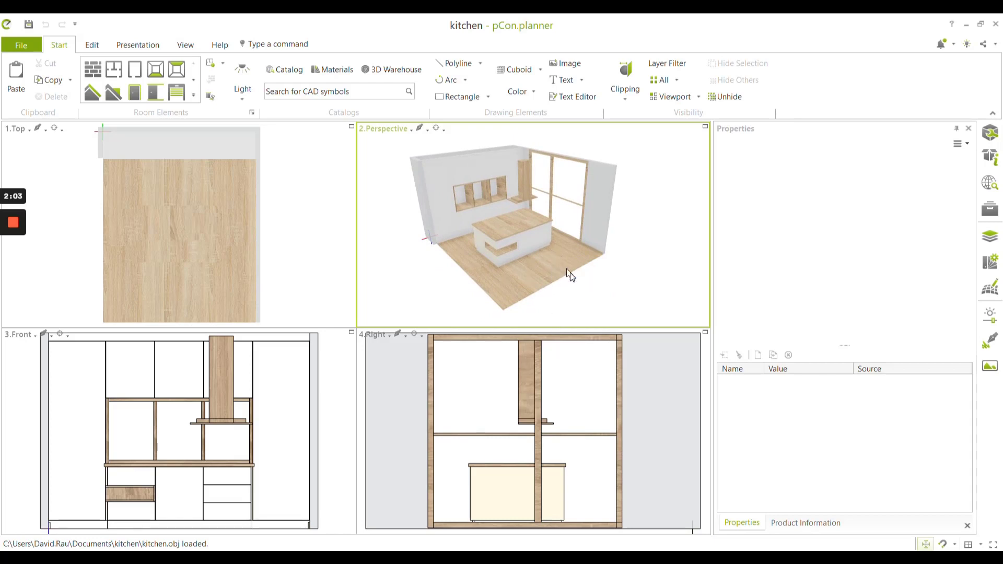
middle_click_drag(582, 287, 588, 286)
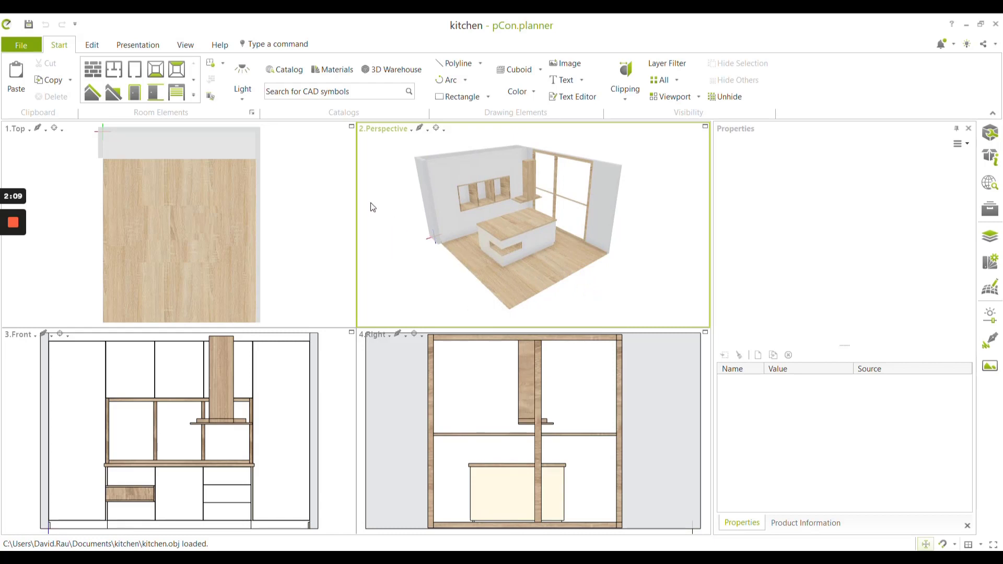
left_click(30, 46)
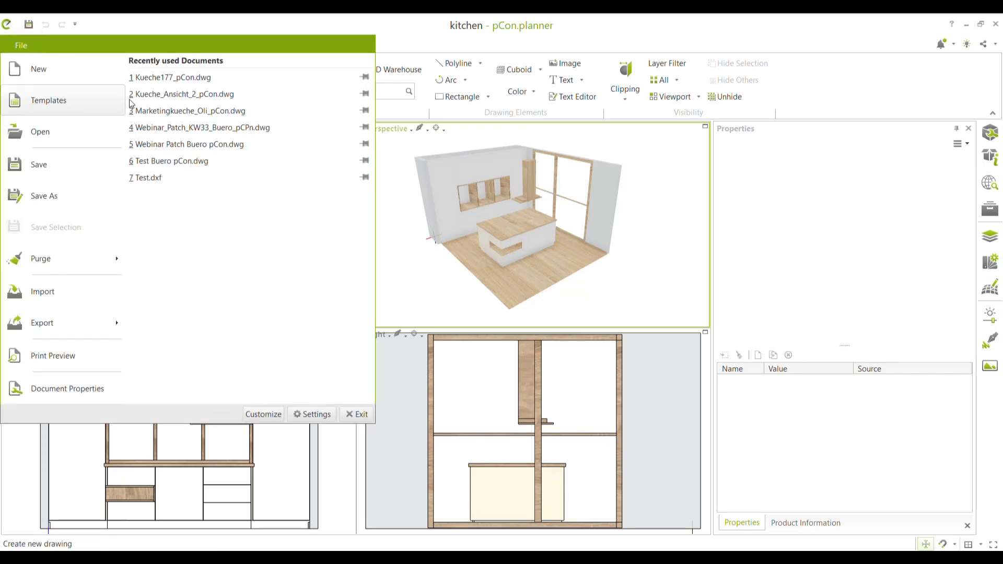
left_click(324, 412)
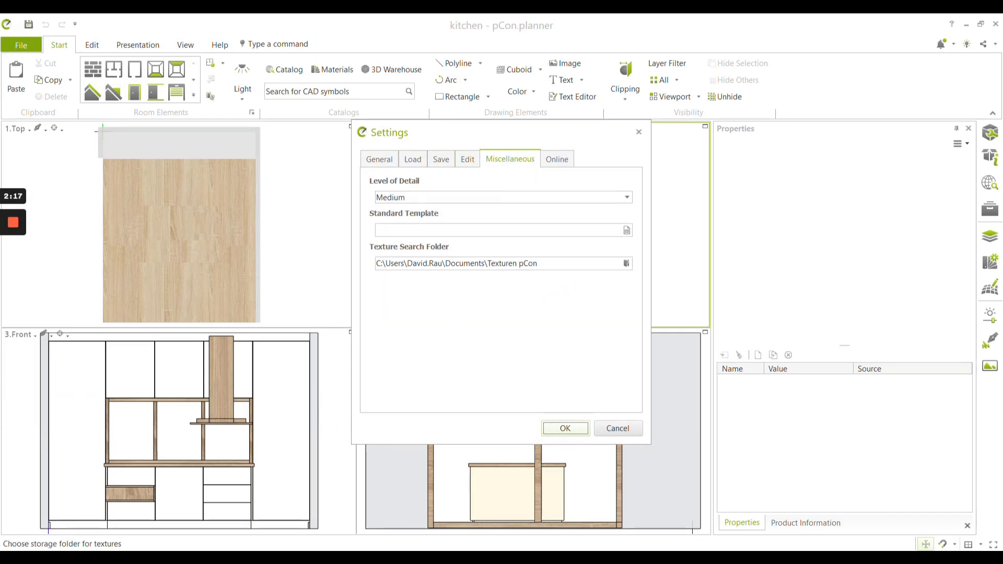
left_click(564, 261)
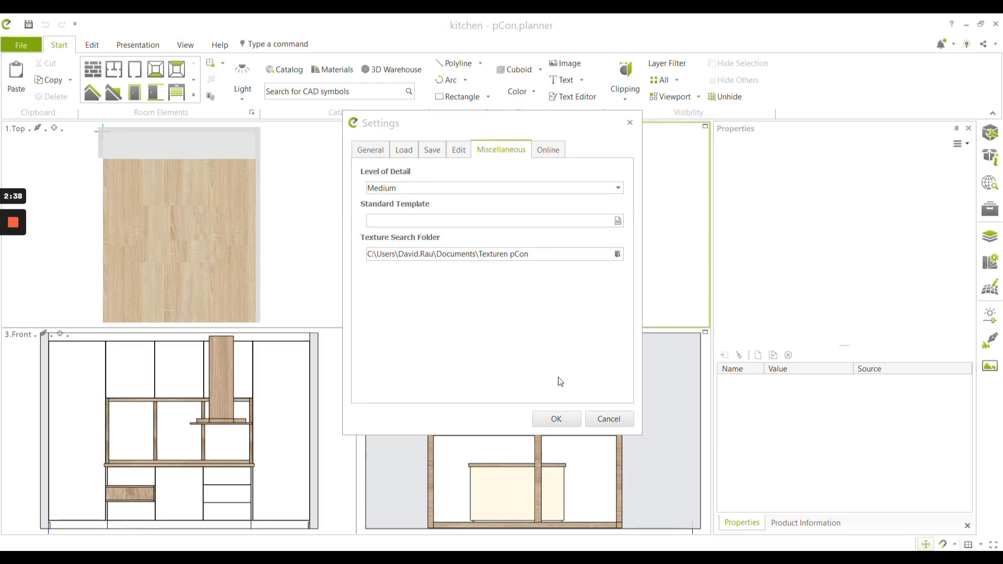
left_click(556, 419)
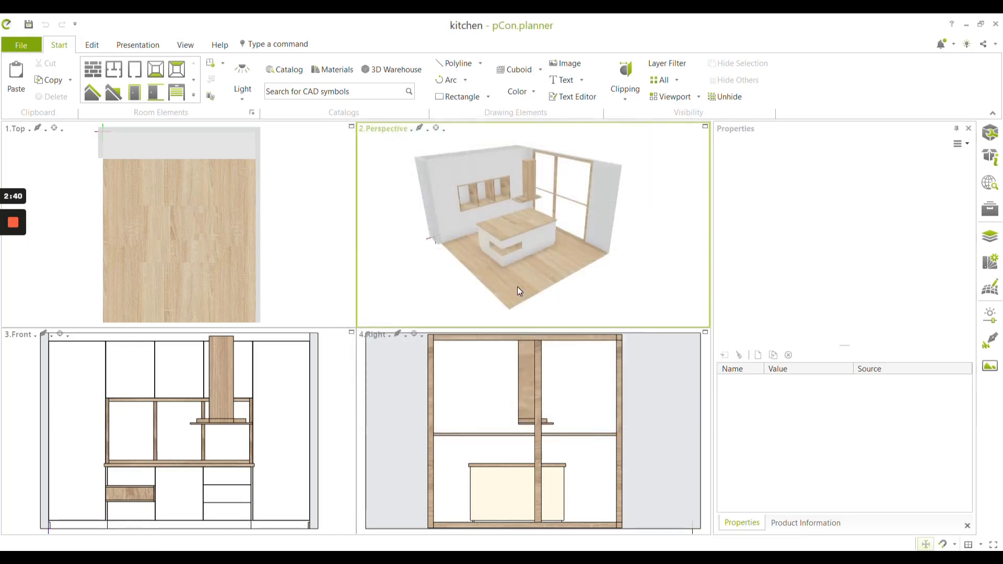
middle_click_drag(516, 291, 523, 286)
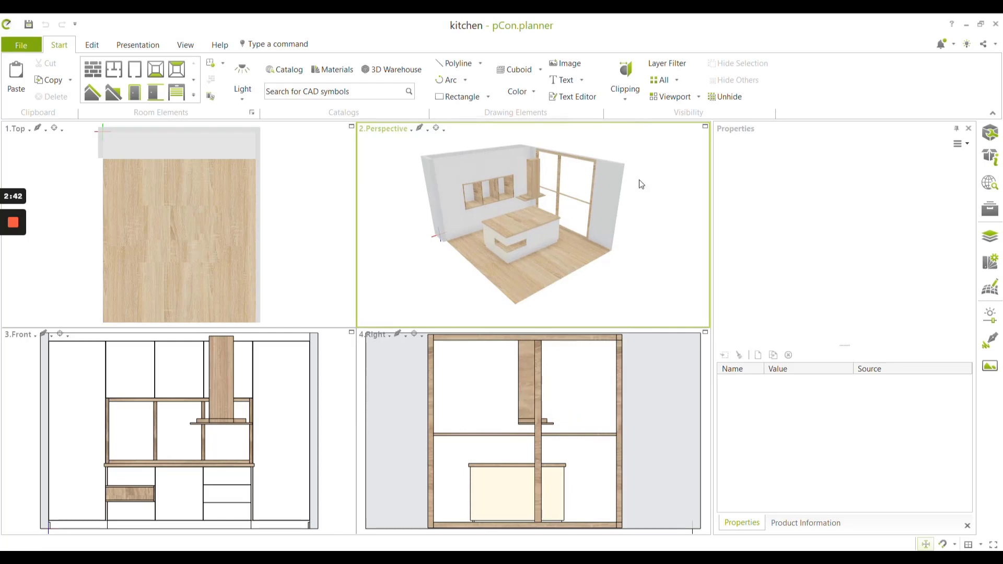
scroll(607, 214, "up", 2)
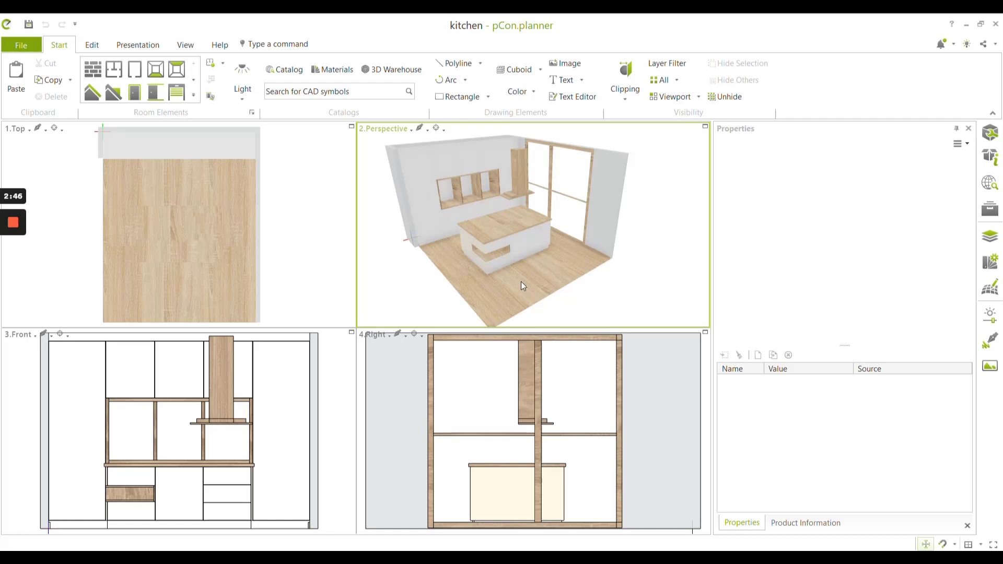
left_click(82, 49)
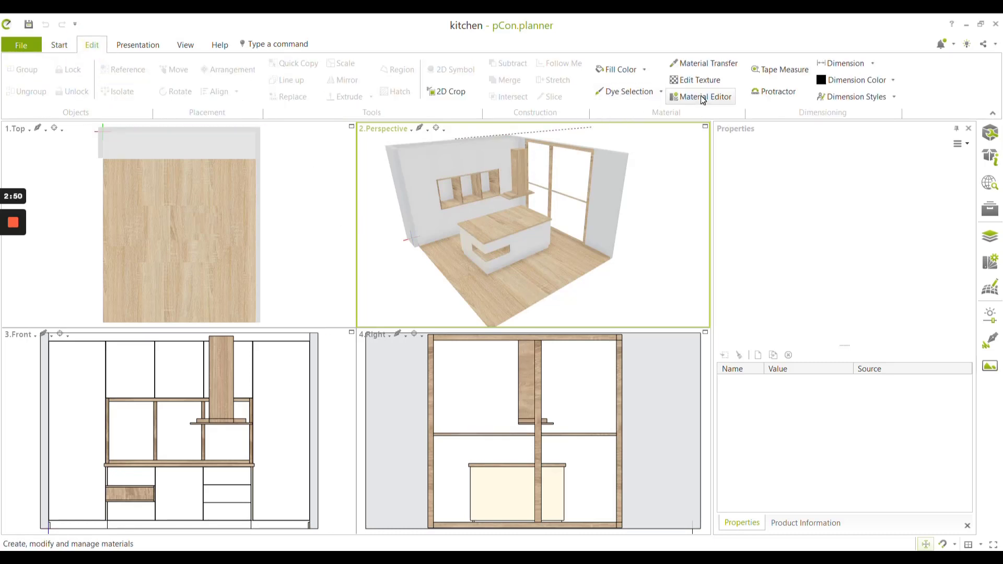
Step: Show the online material catalog at World of materials from the Material Editor
left_click(700, 96)
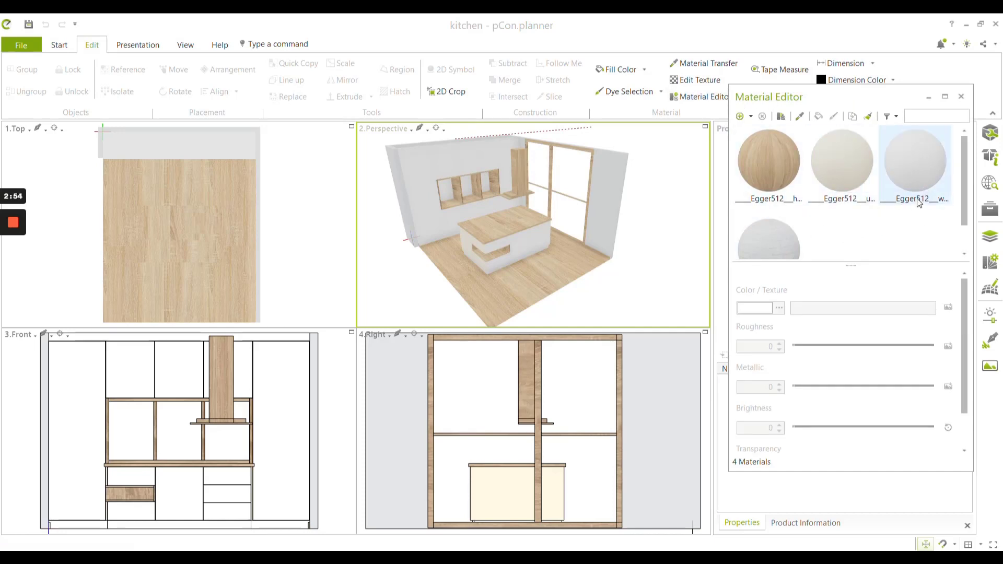
scroll(850, 215, "down", 1)
scroll(848, 217, "up", 1)
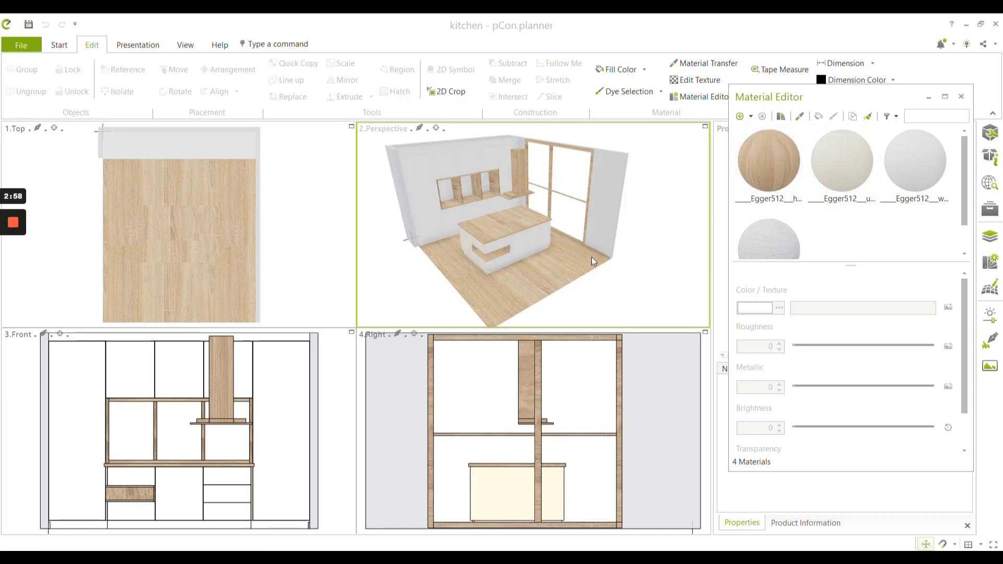
left_click(780, 120)
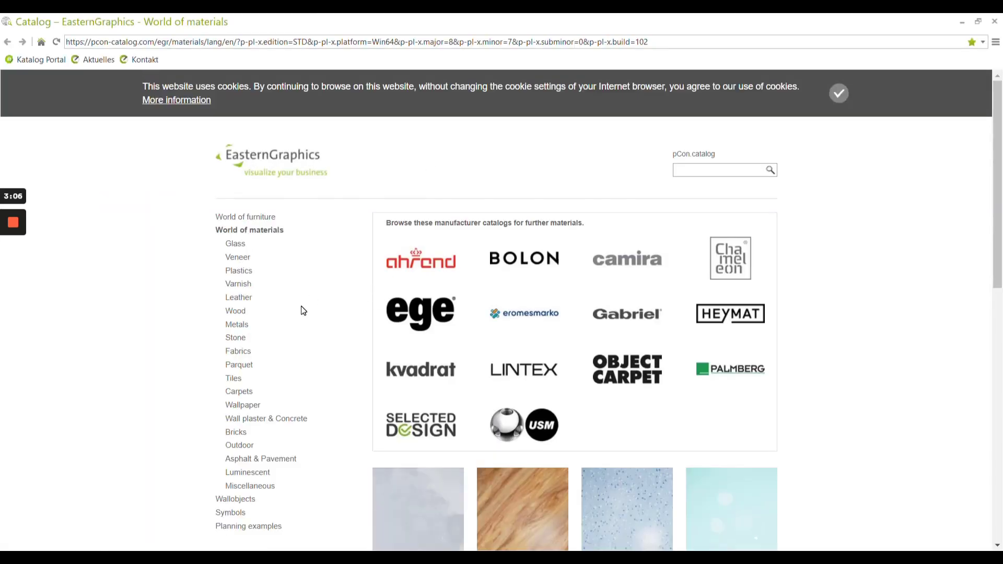
Step: Drag the Ingrain wallpaper olive swatch from Wallpaper into the kitchen perspective view
scroll(303, 310, "down", 2)
scroll(304, 310, "up", 2)
scroll(317, 304, "down", 2)
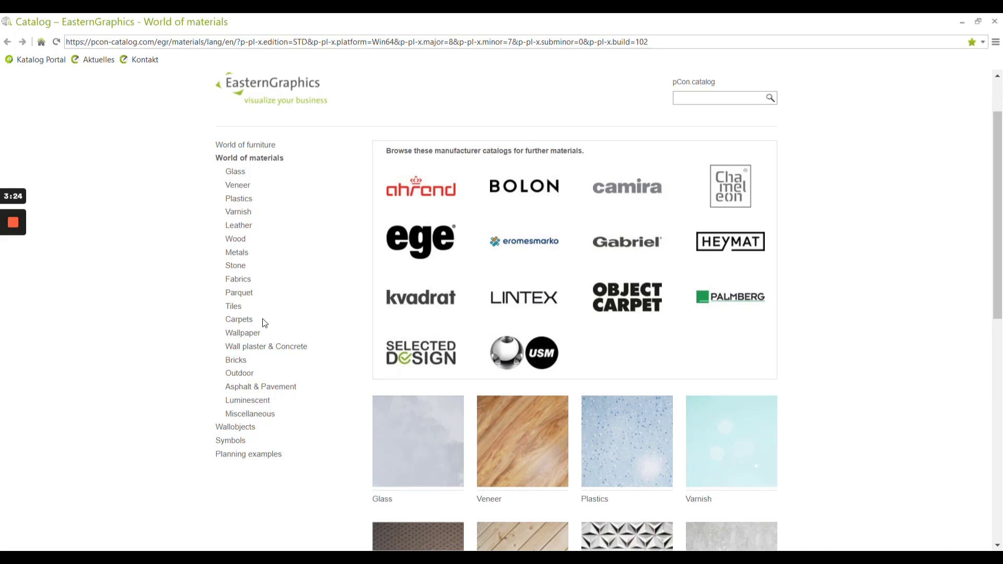
left_click(246, 334)
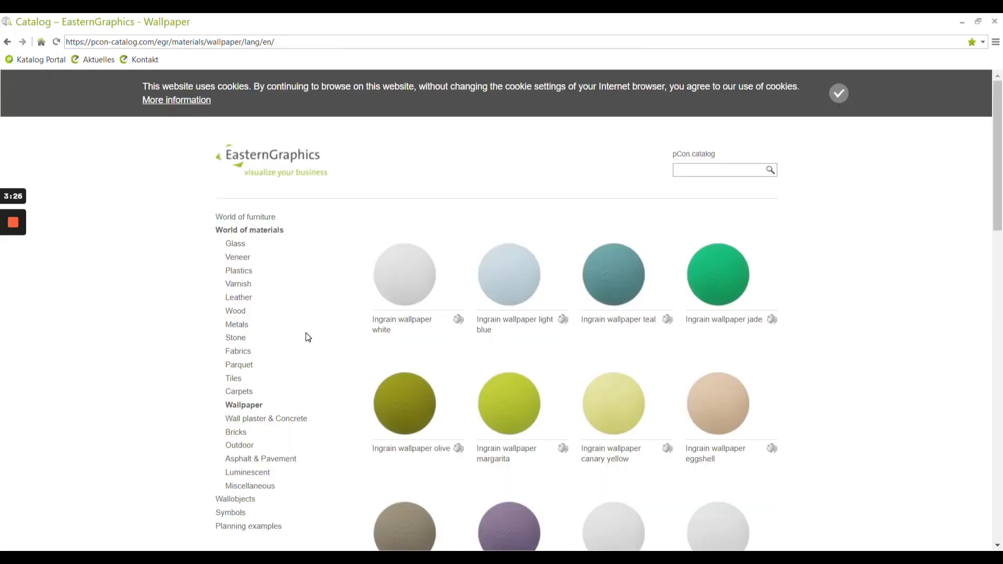
scroll(390, 342, "down", 1)
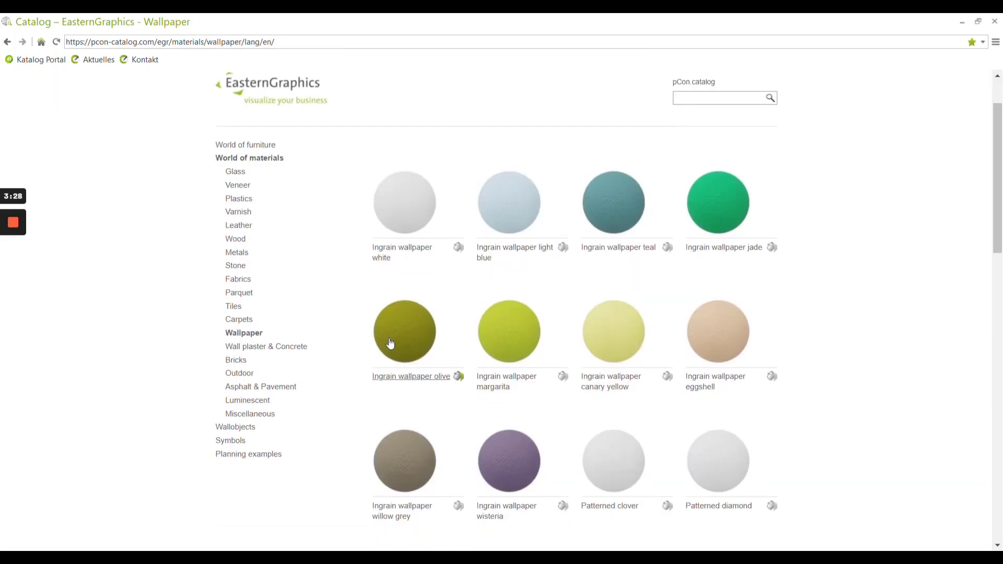
scroll(391, 342, "down", 2)
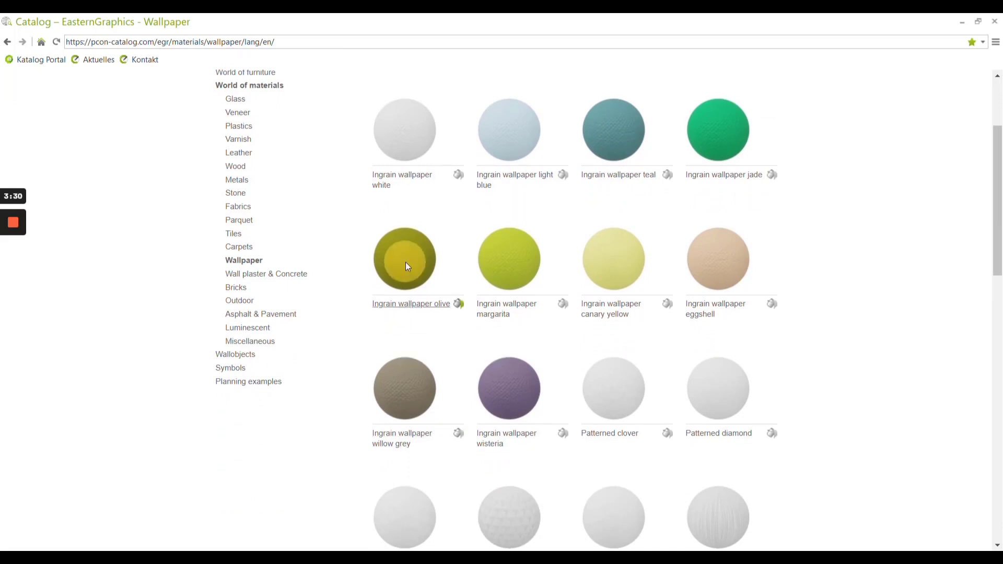
left_click_drag(405, 262, 609, 197)
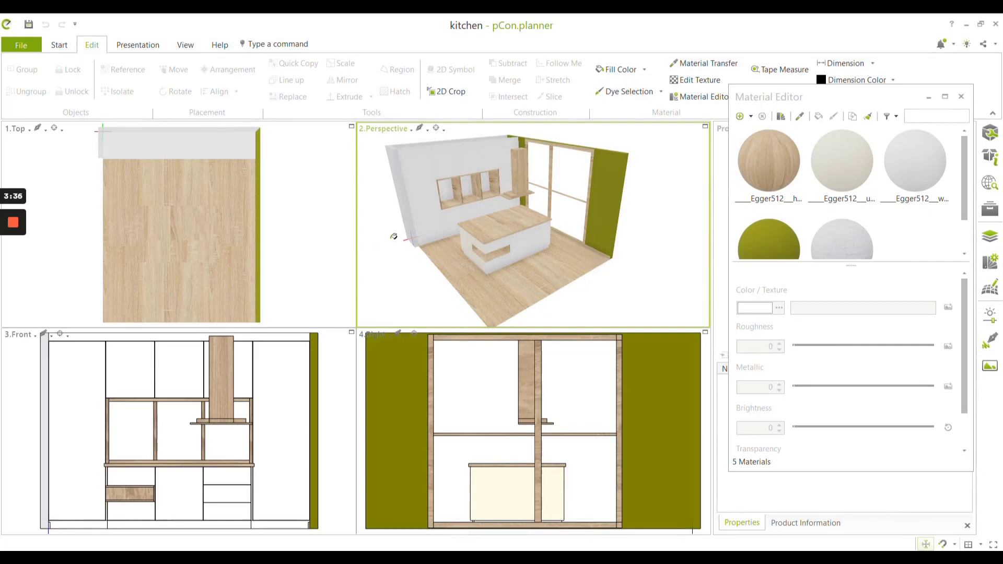
Step: Apply the olive wallpaper to the left and right kitchen walls and zoom to check
scroll(386, 261, "up", 5)
left_click(433, 207)
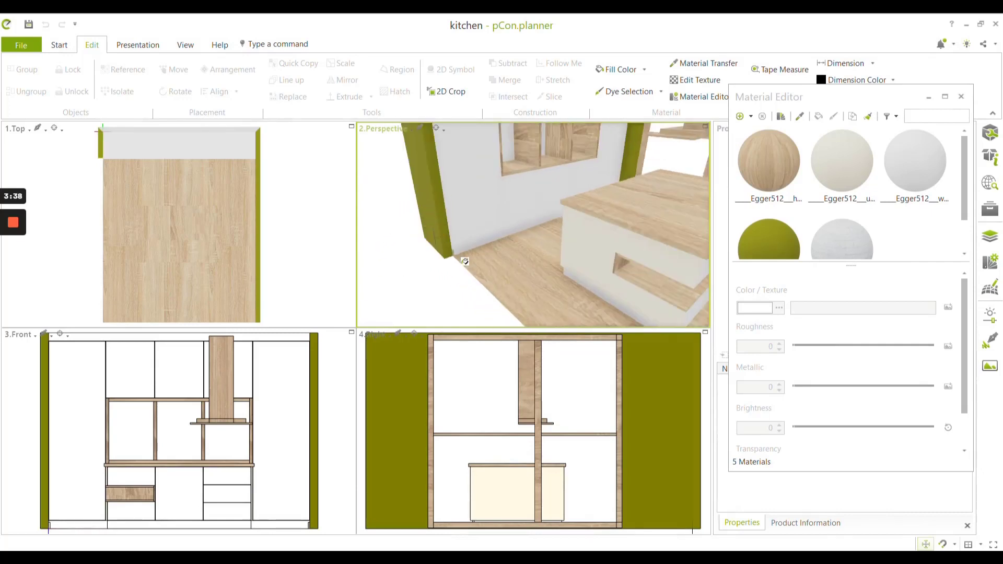
scroll(478, 277, "down", 6)
left_click(567, 287)
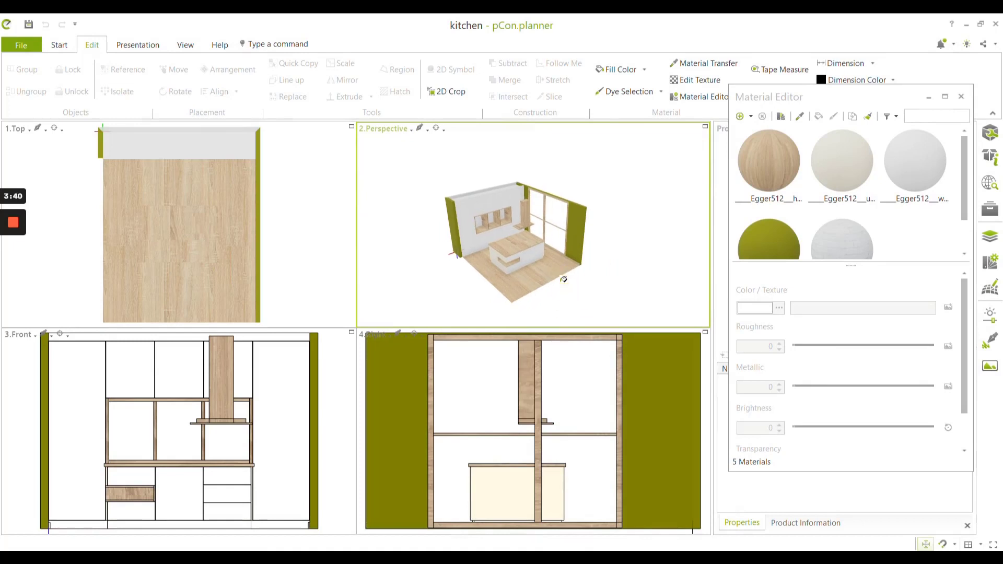
scroll(555, 276, "up", 2)
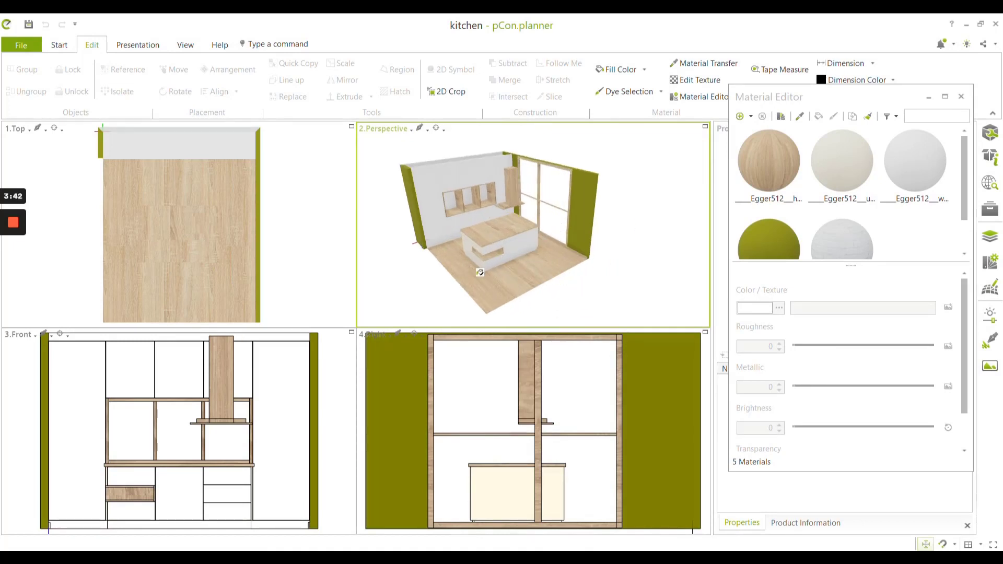
scroll(480, 272, "up", 5)
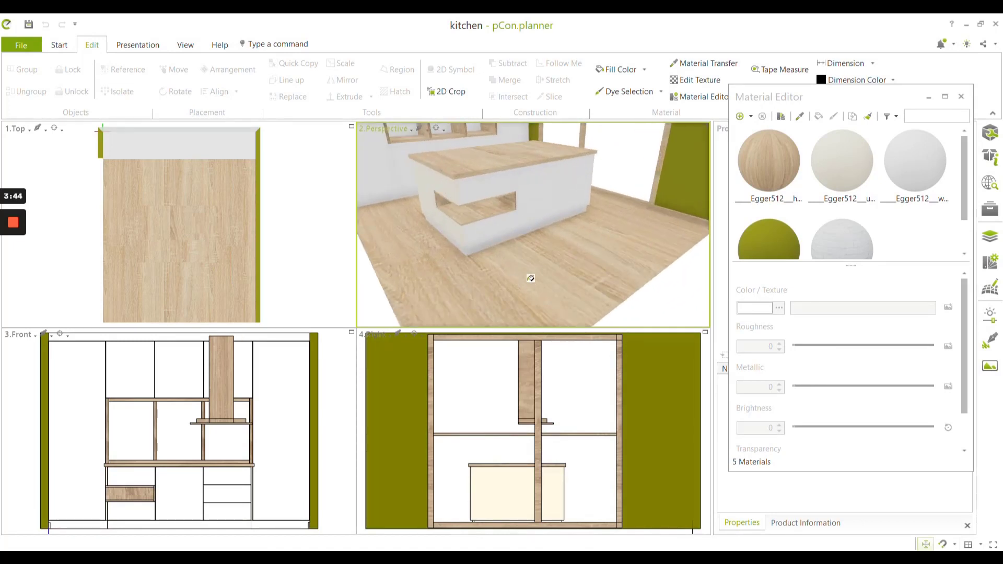
scroll(551, 274, "down", 5)
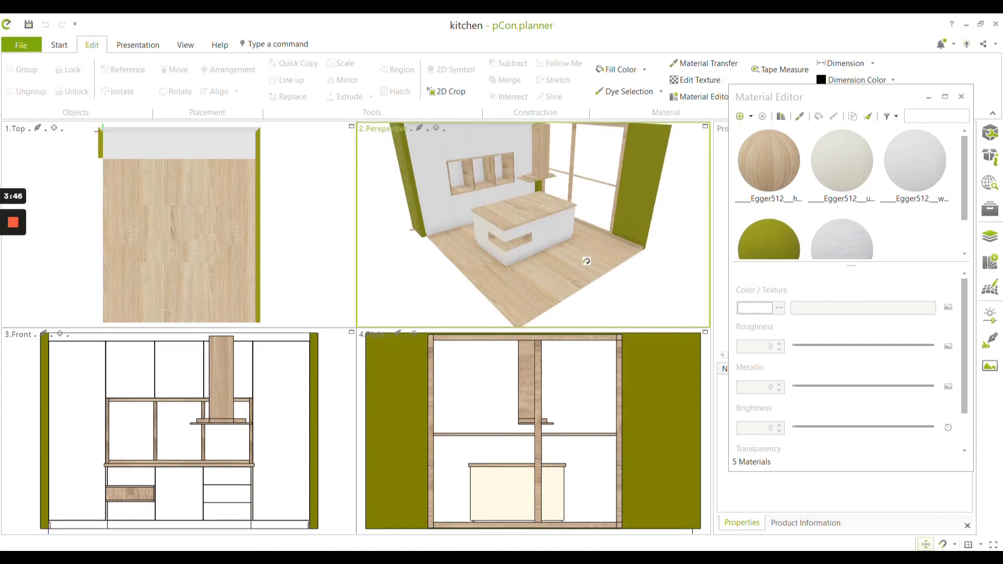
scroll(585, 261, "down", 2)
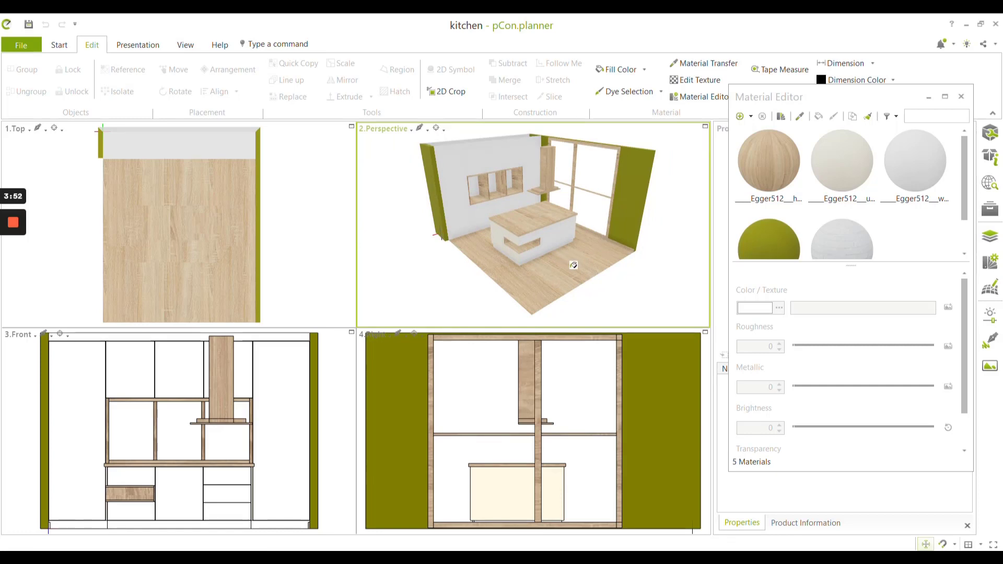
left_click(60, 45)
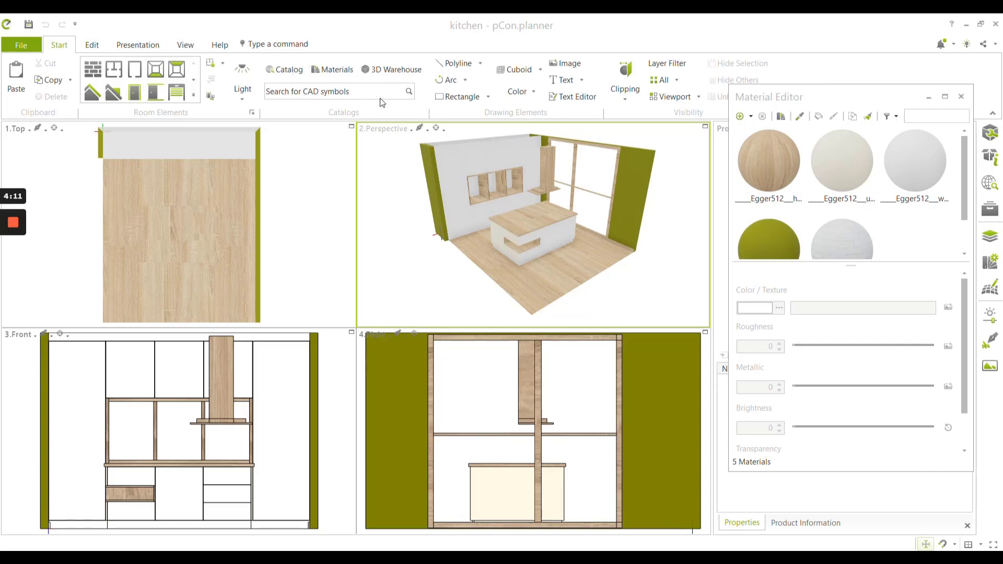
Step: Search 3D Warehouse for 'plants' from the pCon.collection page
left_click(393, 70)
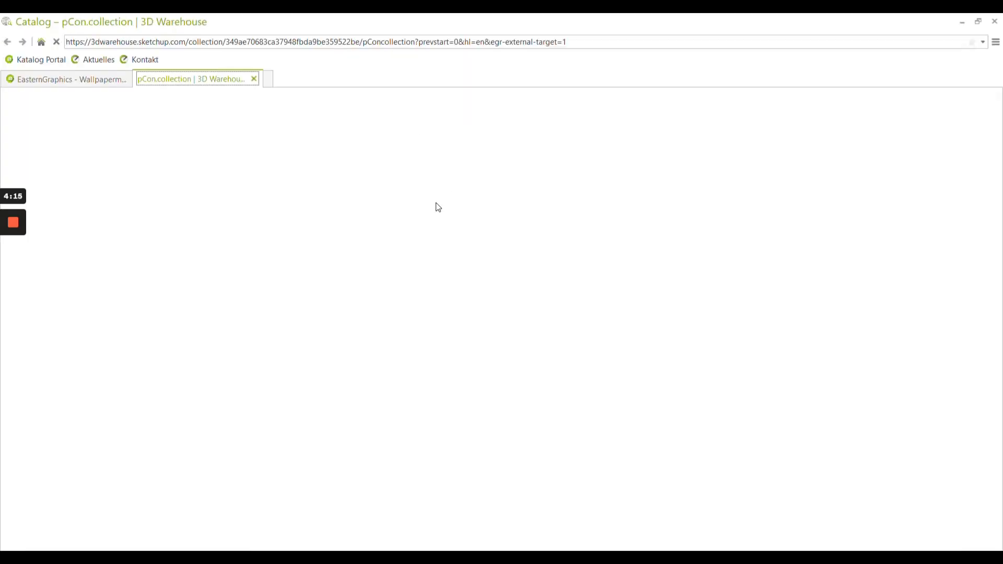
scroll(400, 266, "down", 1)
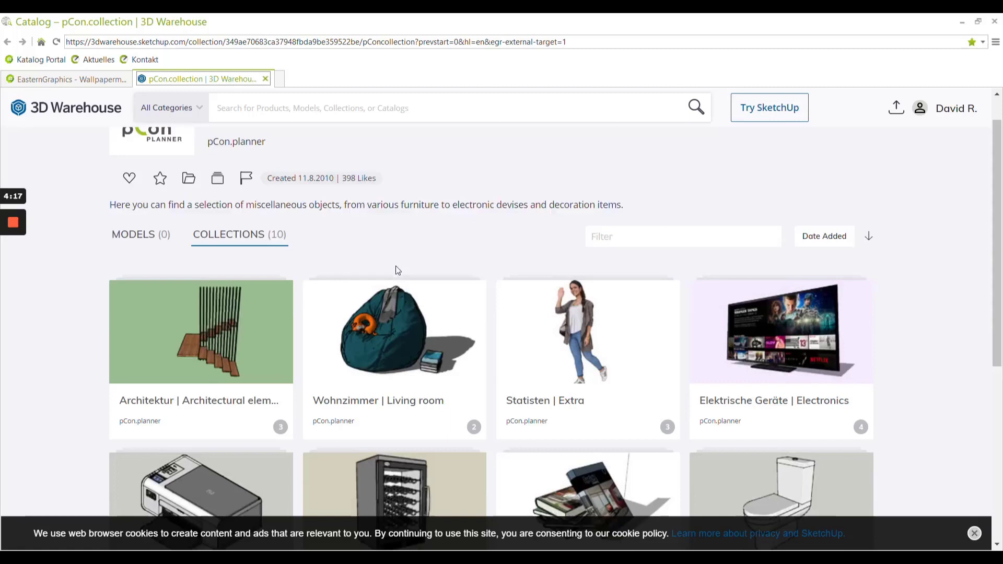
scroll(393, 288, "up", 1)
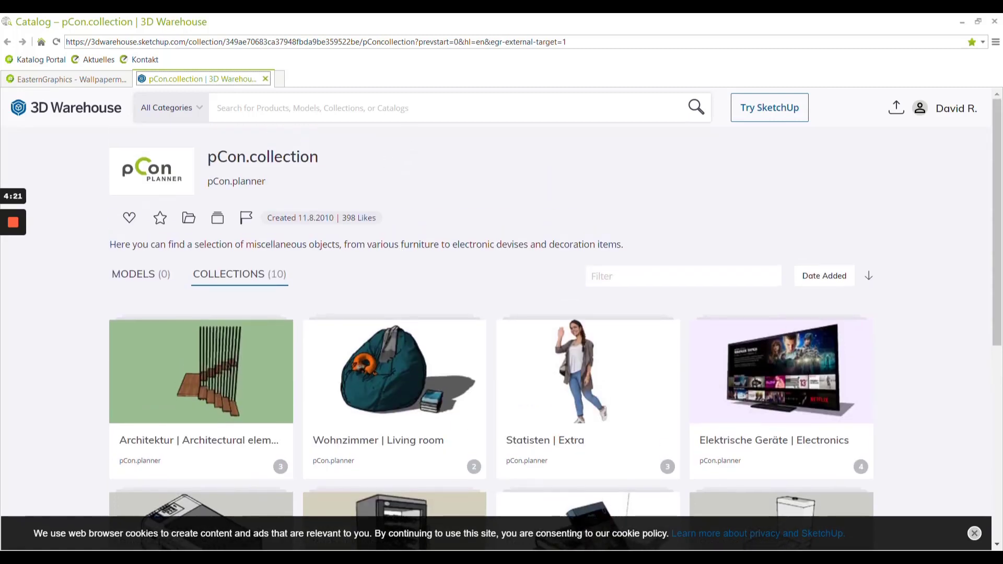
left_click(417, 107)
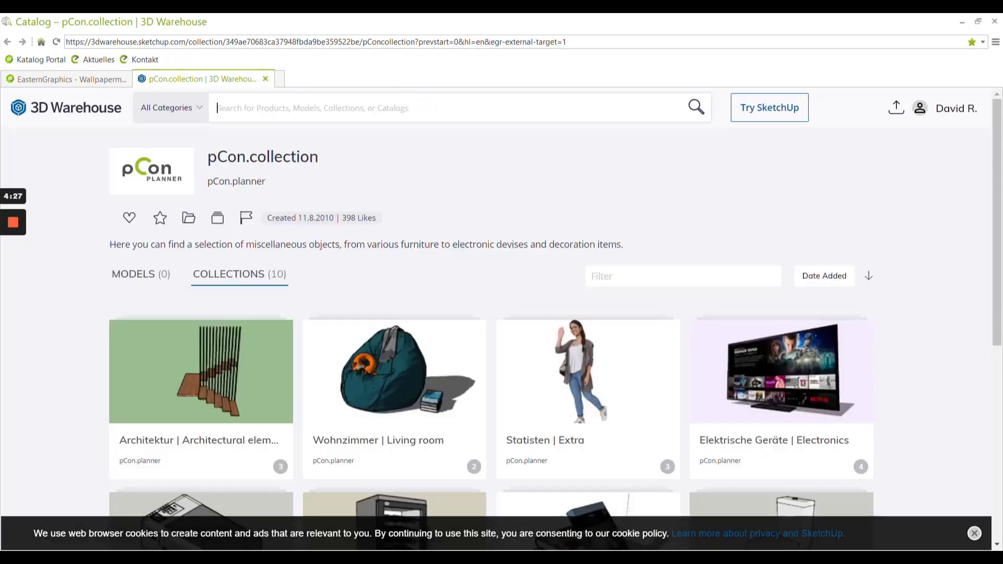
type("plants")
key("Return")
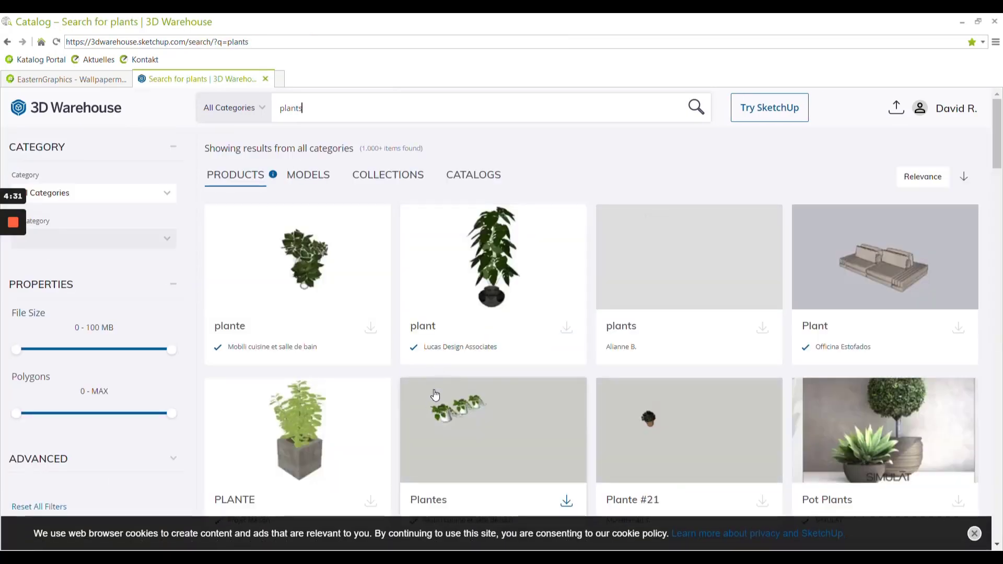
Step: Download the Indoor plant model as a SketchUp 2019 Model
scroll(434, 391, "down", 1)
scroll(435, 393, "down", 3)
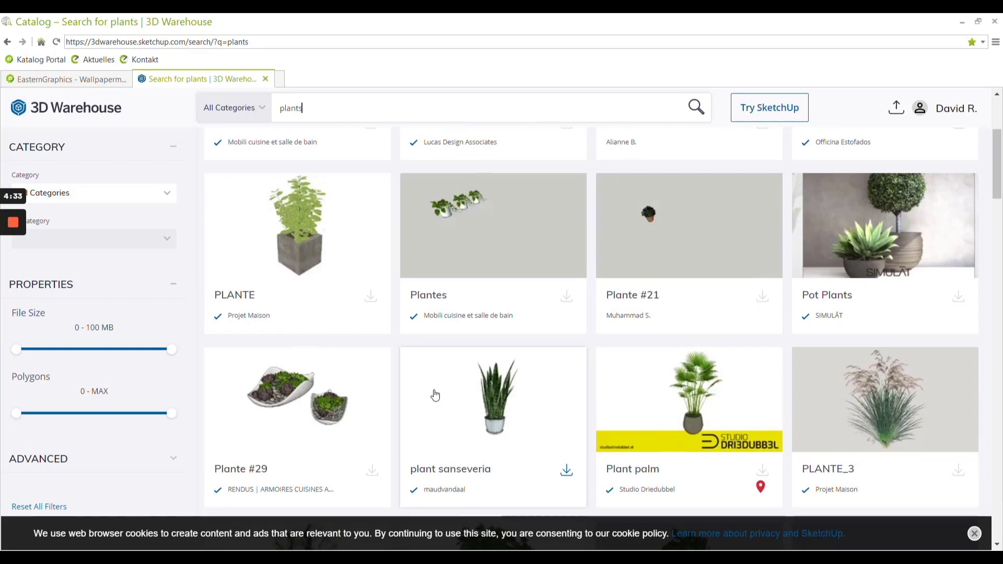
scroll(434, 393, "down", 4)
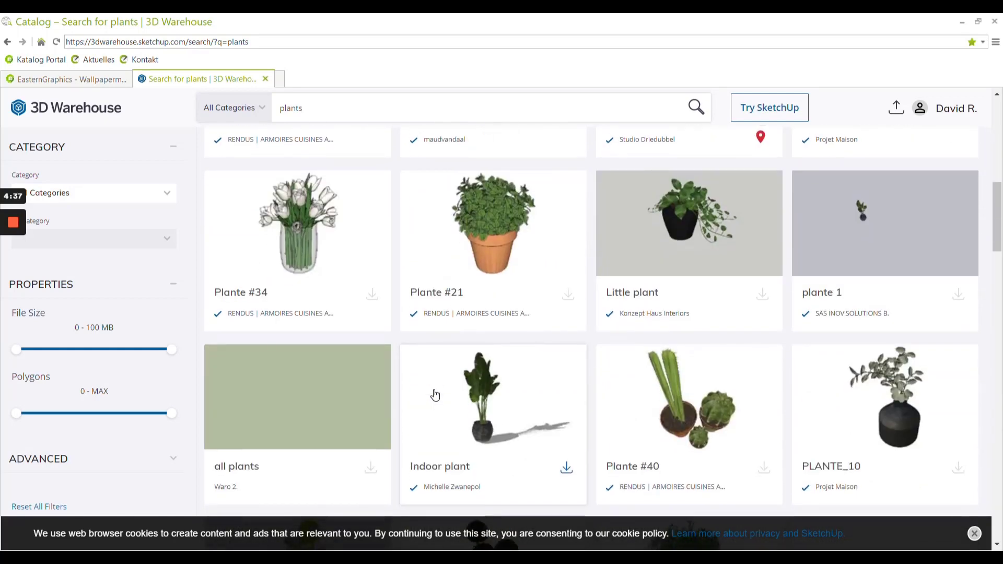
left_click(567, 469)
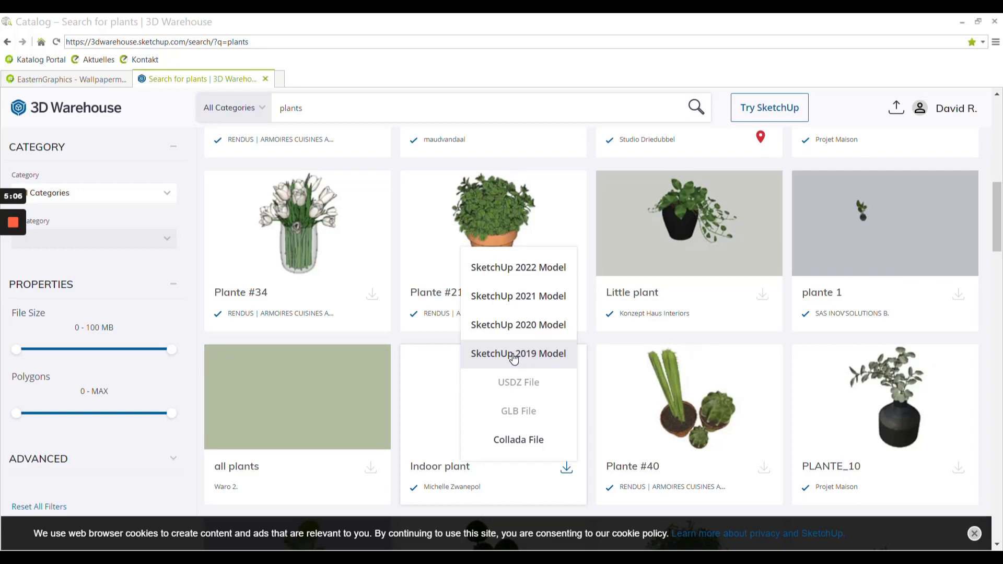
left_click(514, 356)
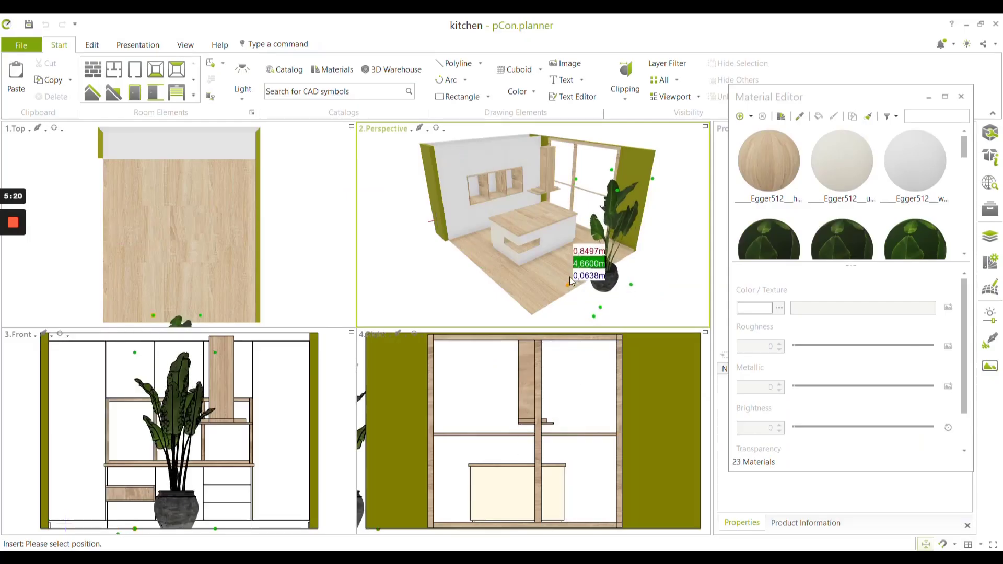
Step: Drop the indoor plant into the window corner beside the right olive wall
scroll(570, 259, "up", 3)
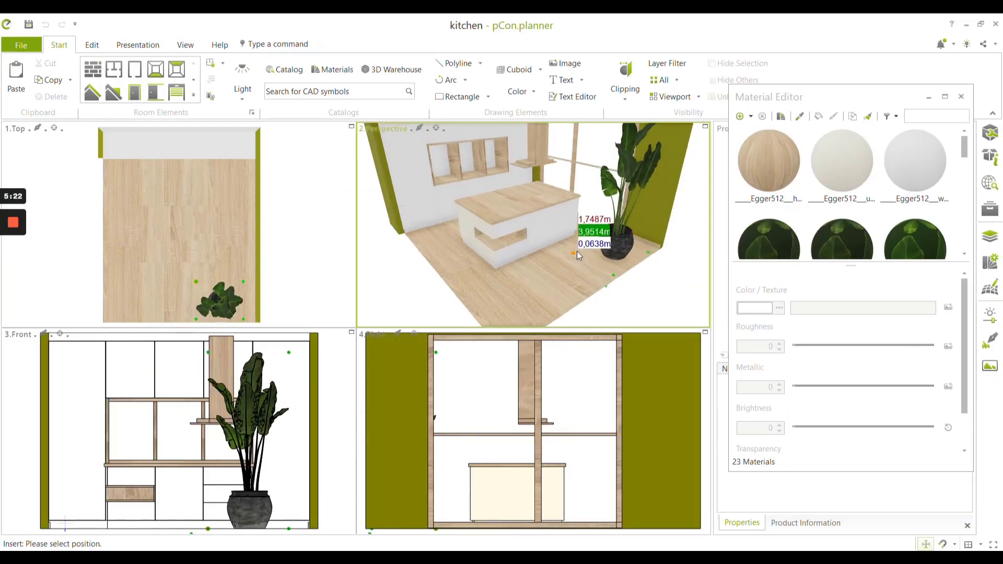
left_click(584, 249)
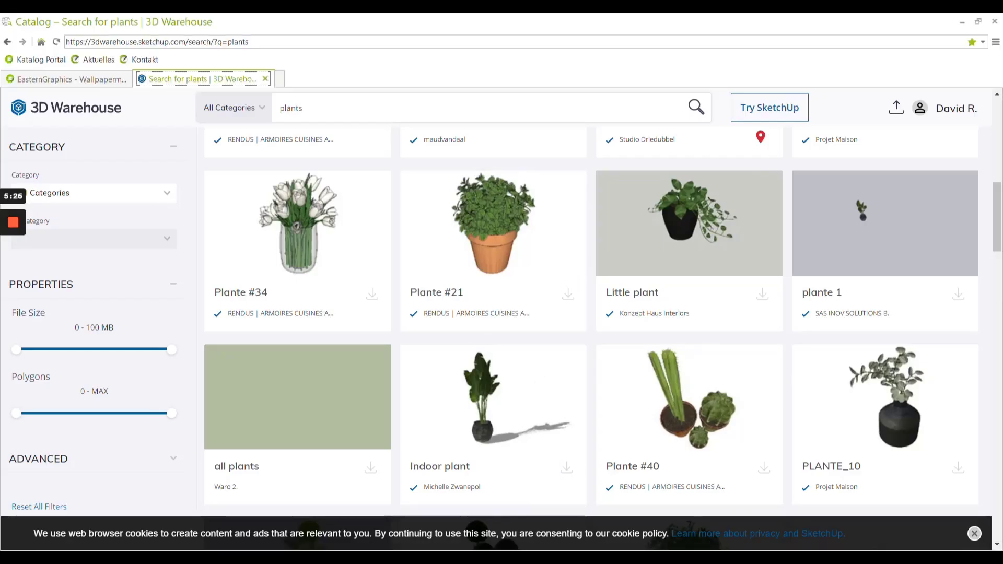
left_click(575, 522)
Step: Check the plant's position in the Front and Top viewports
scroll(576, 243, "down", 3)
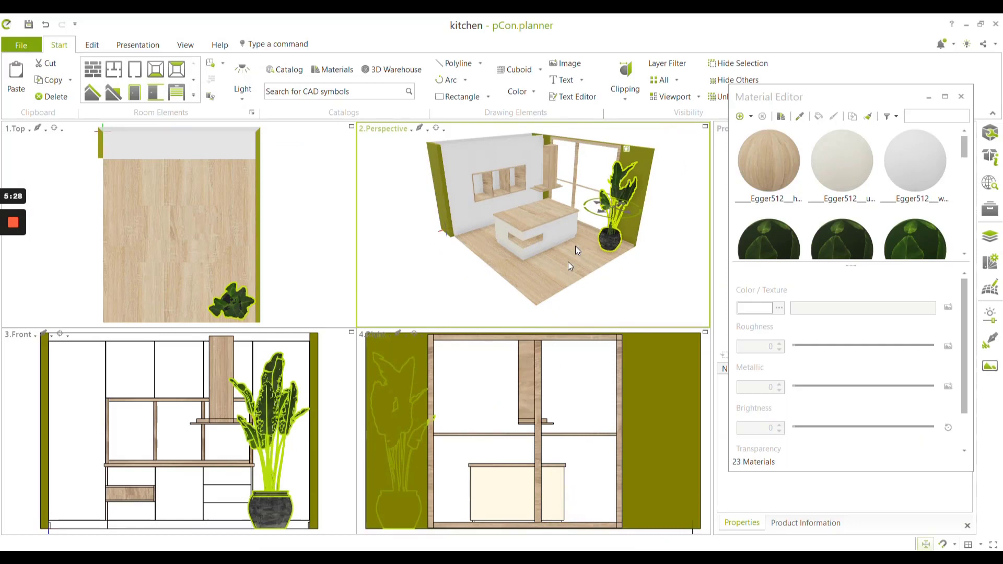
left_click(293, 442)
scroll(295, 441, "down", 3)
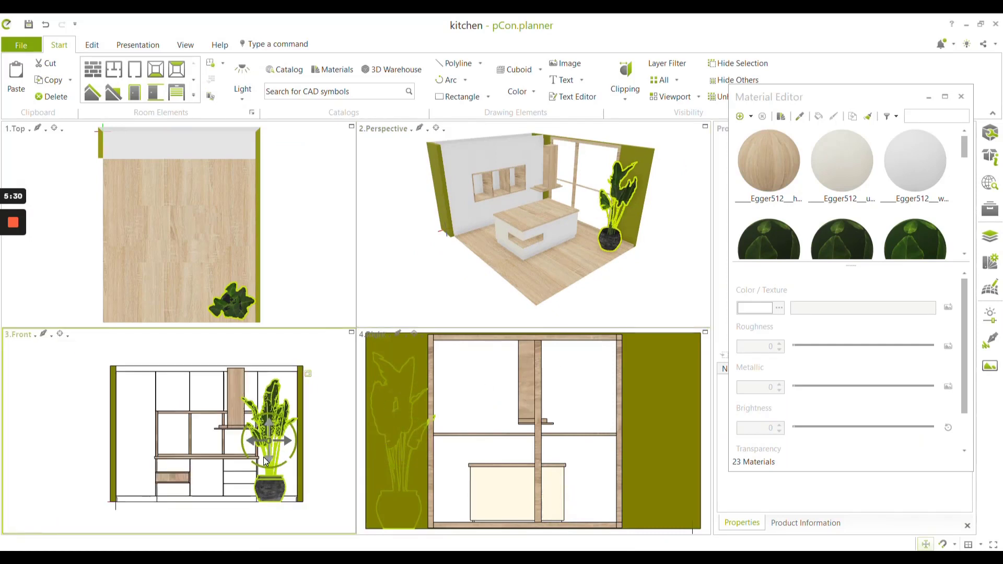
scroll(282, 517, "up", 2)
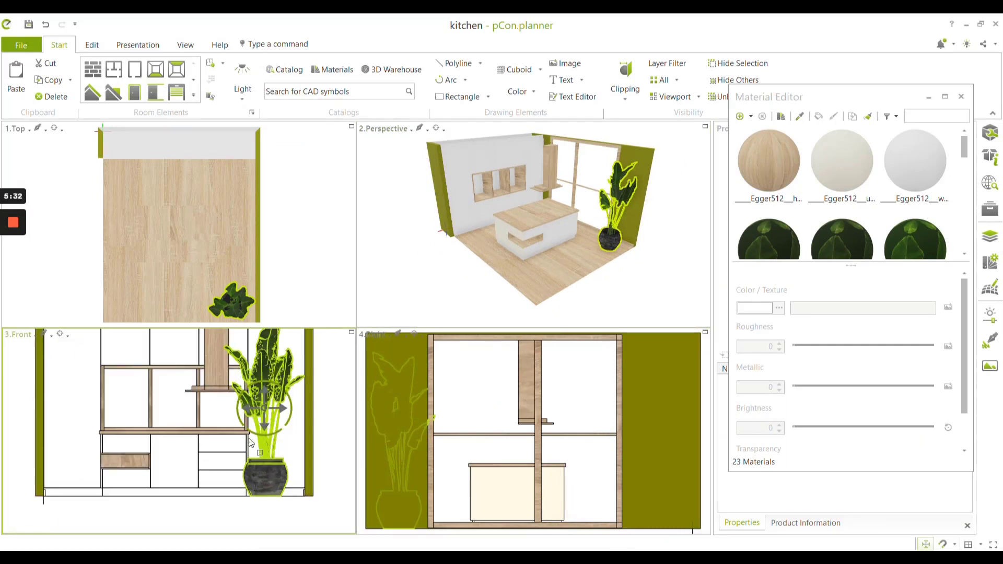
left_click(233, 318)
scroll(234, 319, "down", 2)
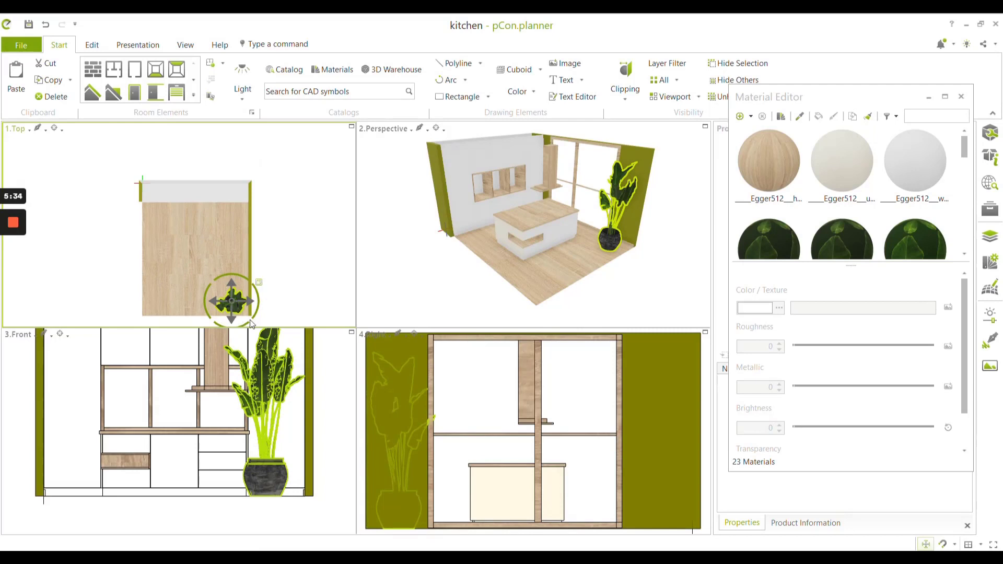
scroll(233, 318, "up", 2)
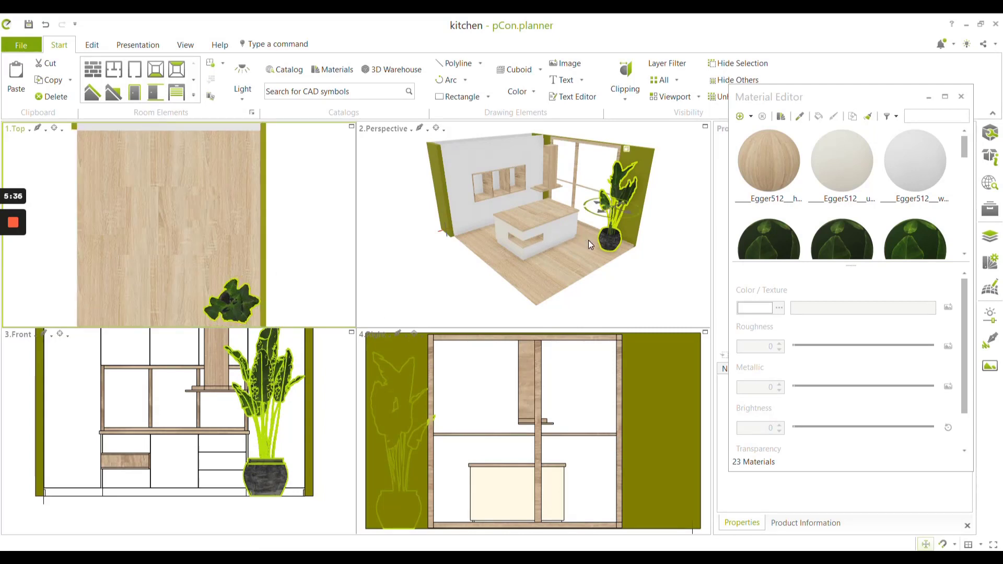
scroll(588, 241, "up", 2)
scroll(584, 252, "up", 2)
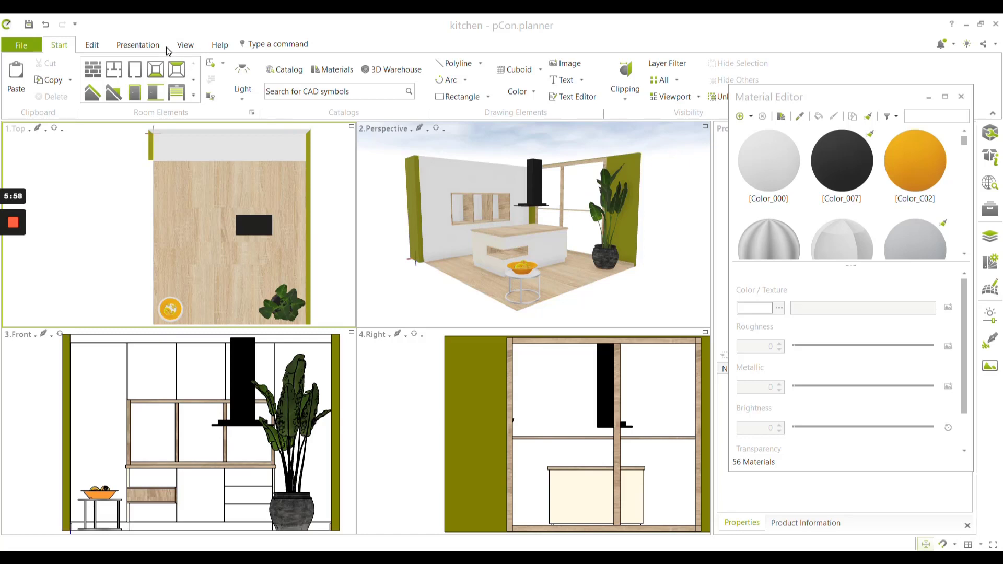
Step: Add a directional light placed high by the window, aimed down at the floor near the side table
left_click(92, 48)
left_click(61, 45)
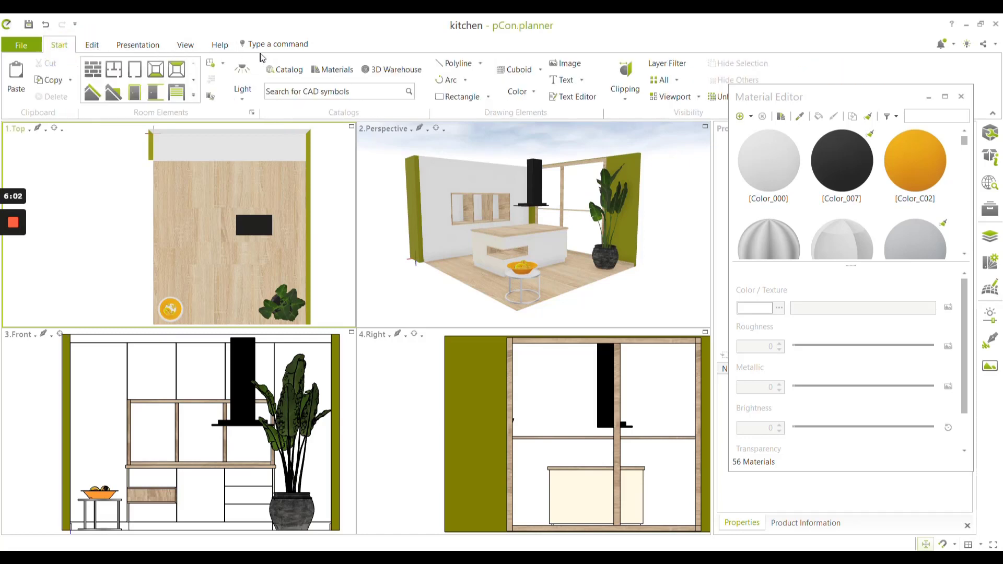
left_click(248, 103)
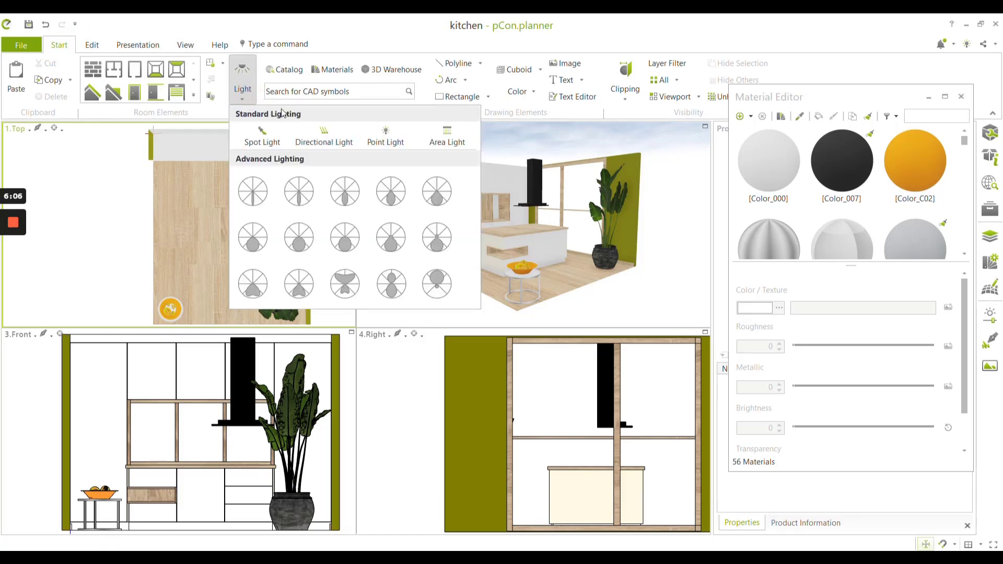
left_click(330, 135)
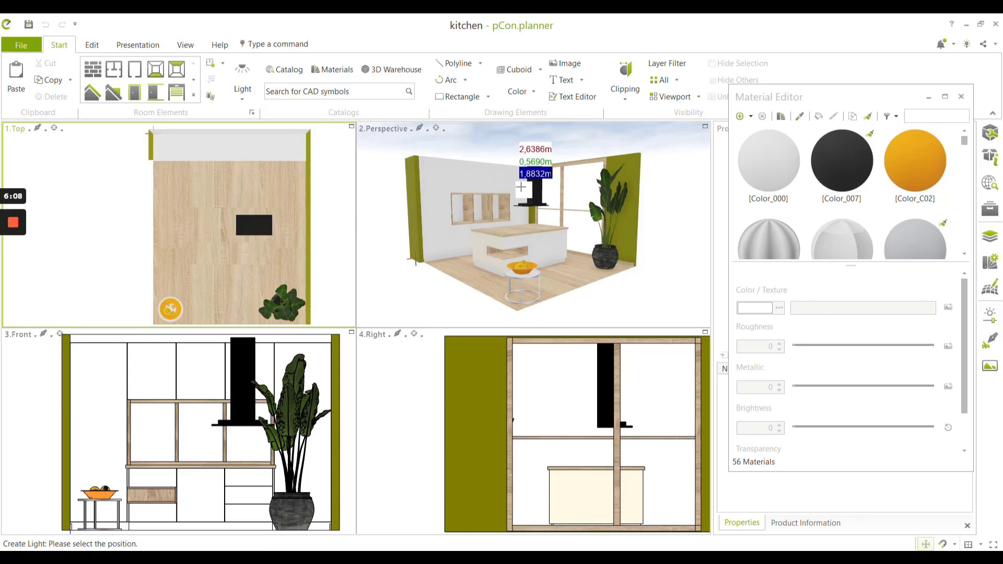
left_click(586, 170)
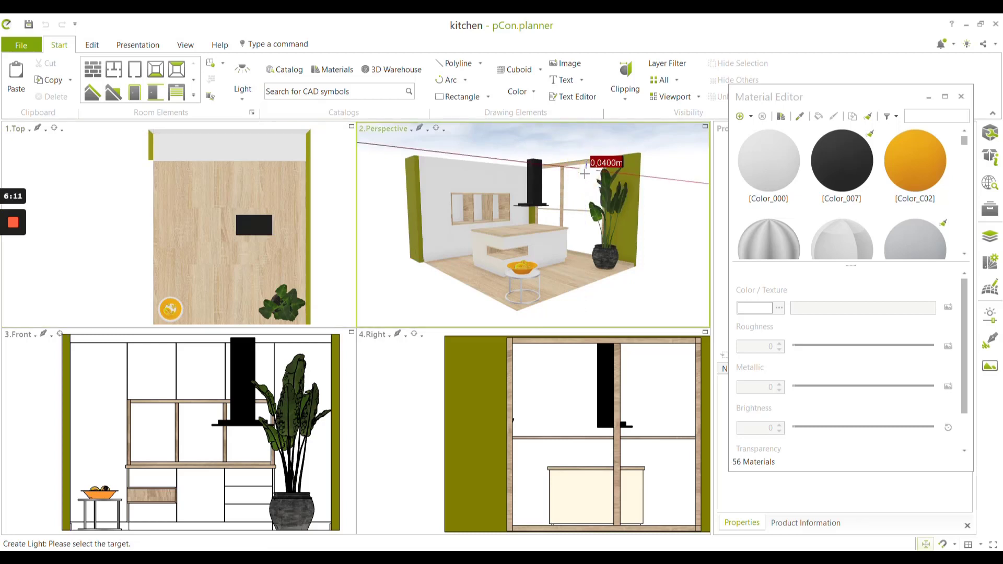
left_click(543, 285)
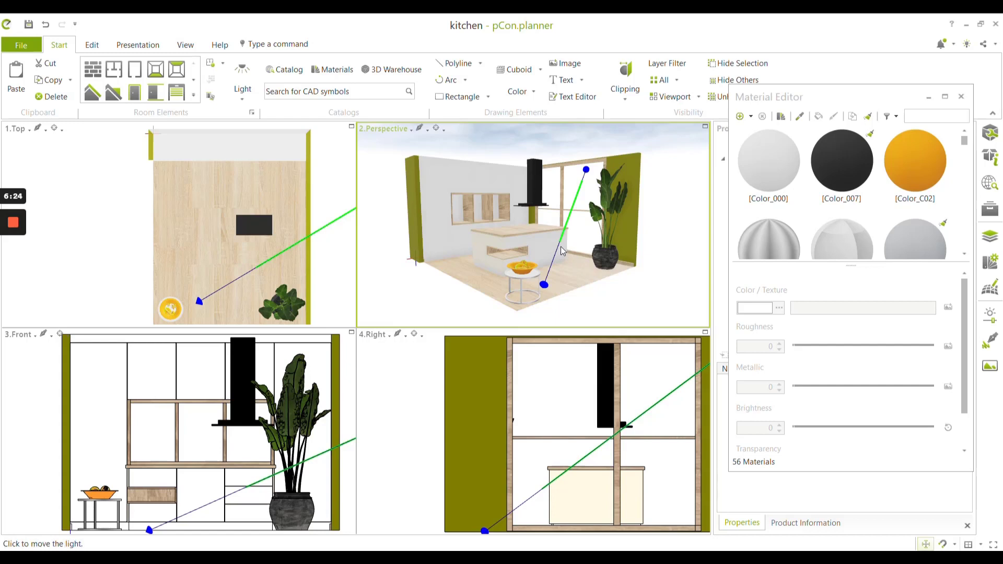
key("Escape")
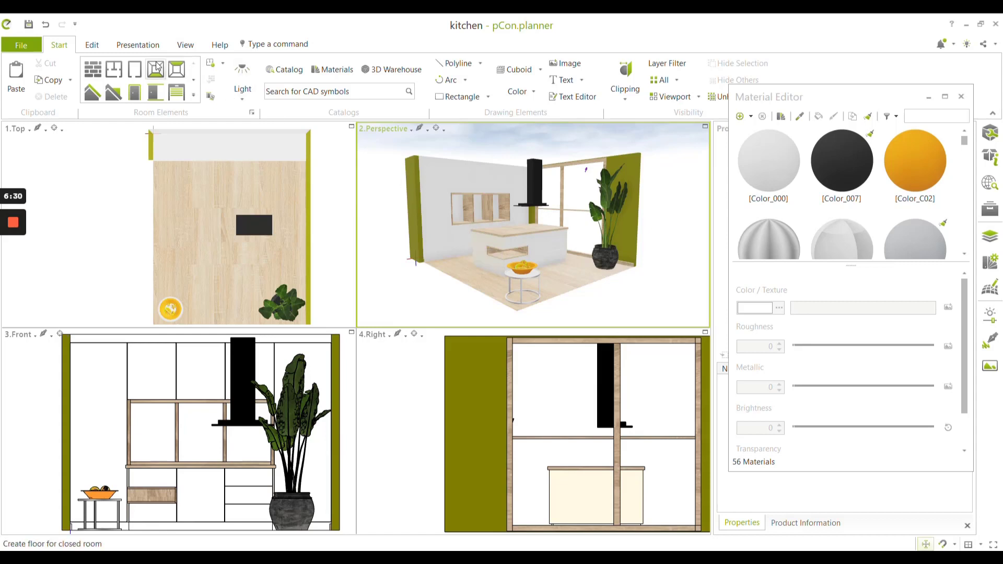
Step: Render the kitchen perspective as a 1600 x 1200 OSPRay image in the maximized Image window
left_click(141, 48)
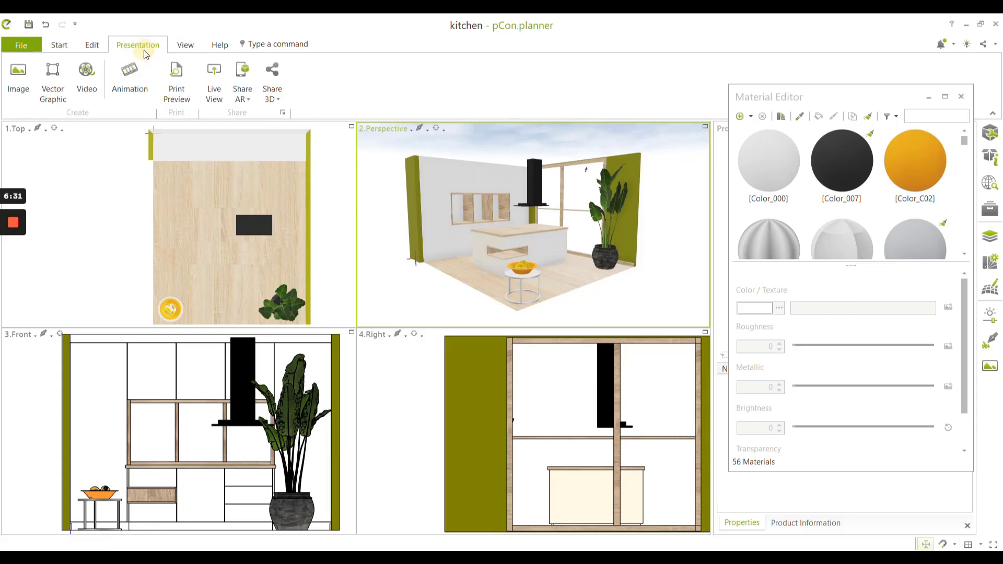
left_click(21, 89)
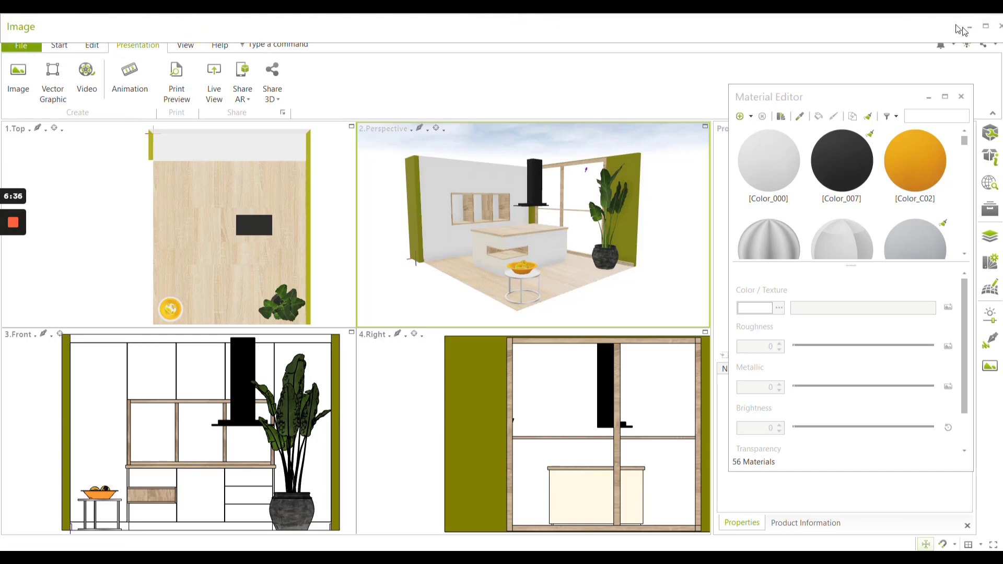
left_click(985, 26)
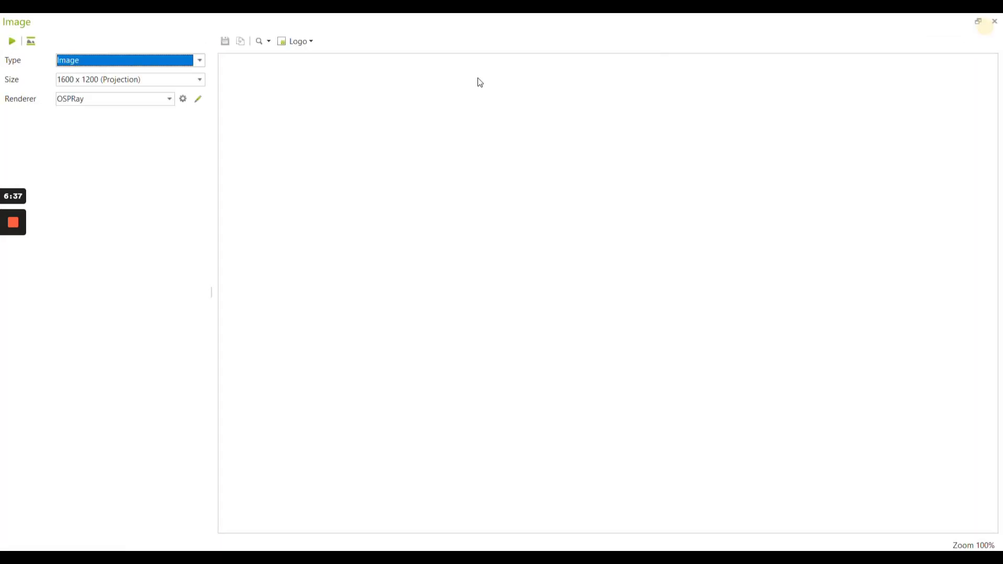
left_click(14, 44)
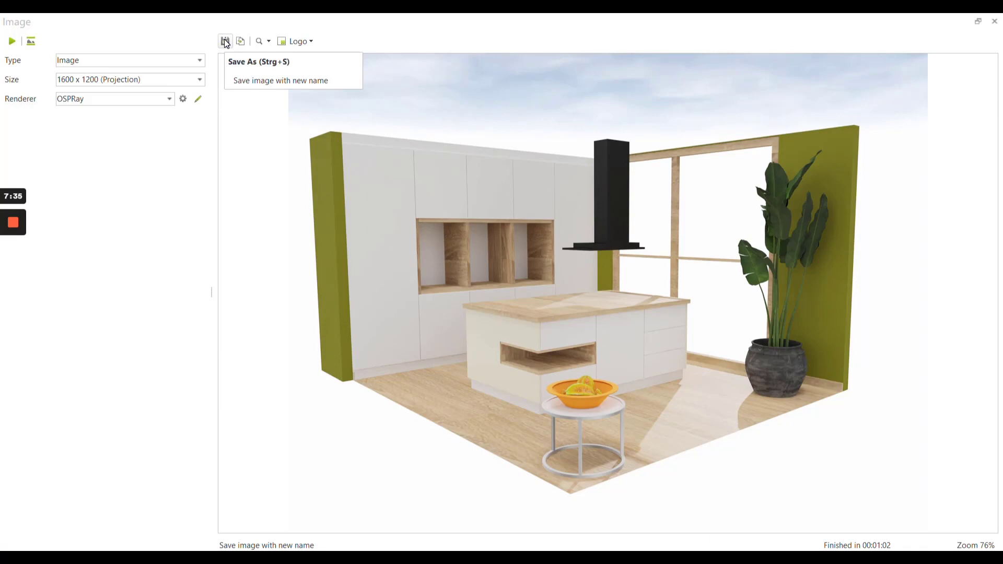
mouse_move(13, 278)
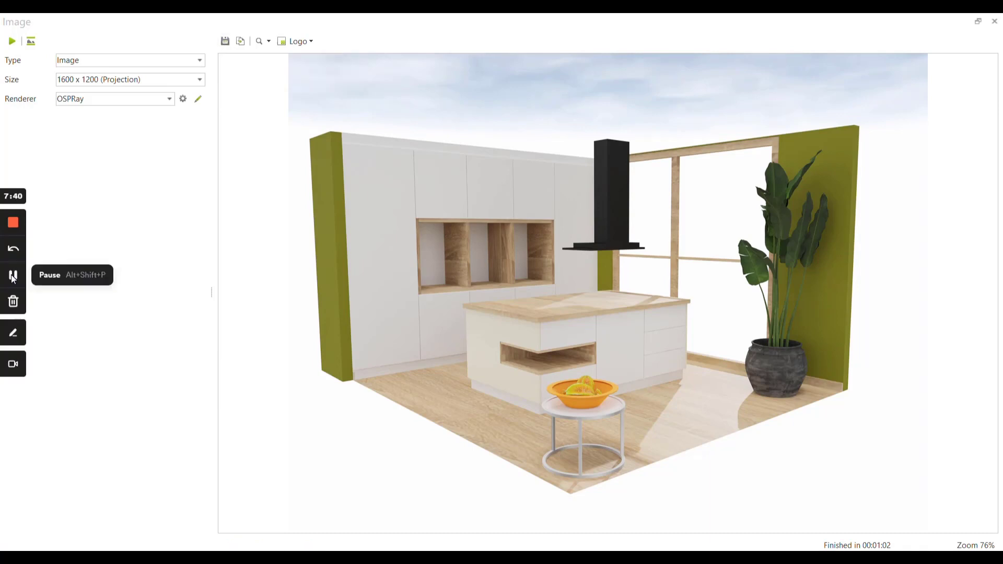